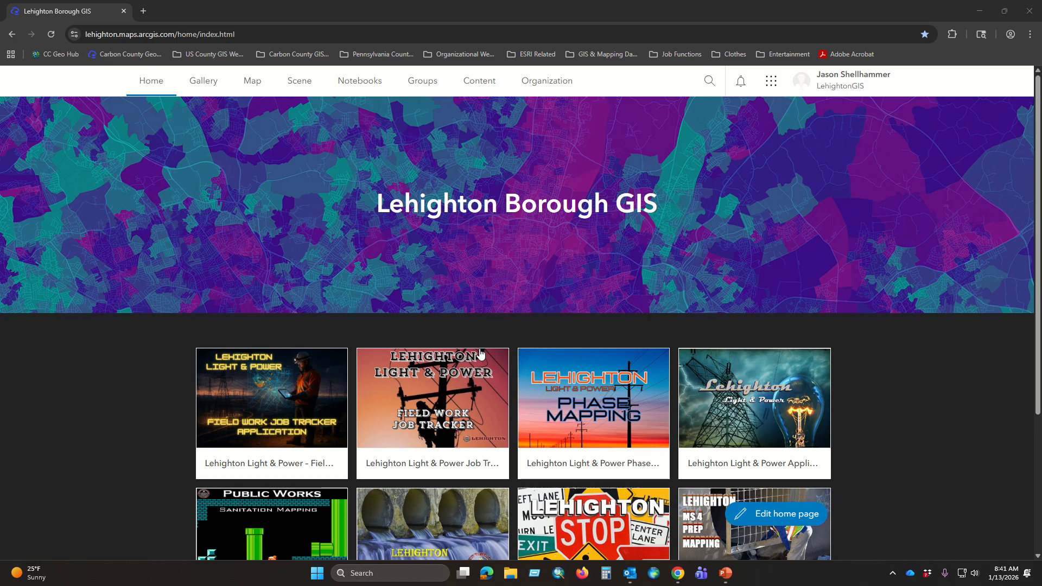
Step: Open the Lehighton Light & Power Field Work Job Tracker form and select only the first listed person as job supervisor
click(431, 378)
click(432, 382)
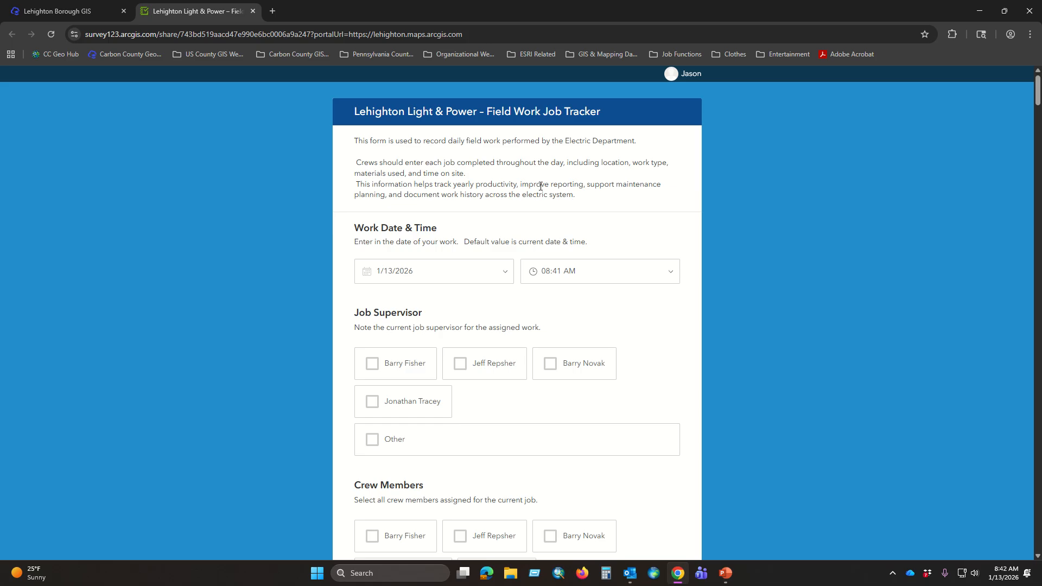
scroll(564, 245, down, 1)
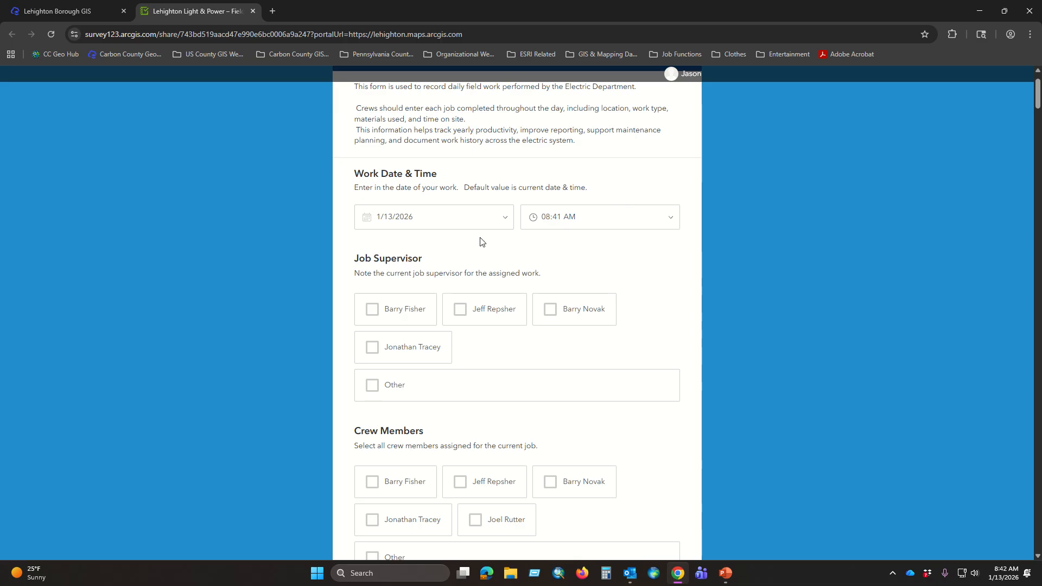
scroll(656, 258, down, 2)
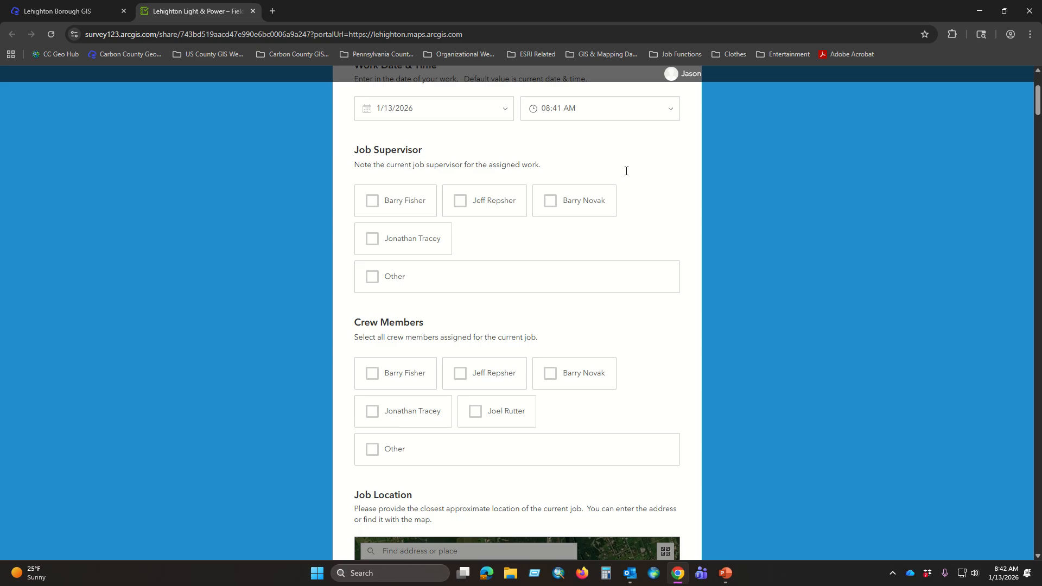
click(371, 204)
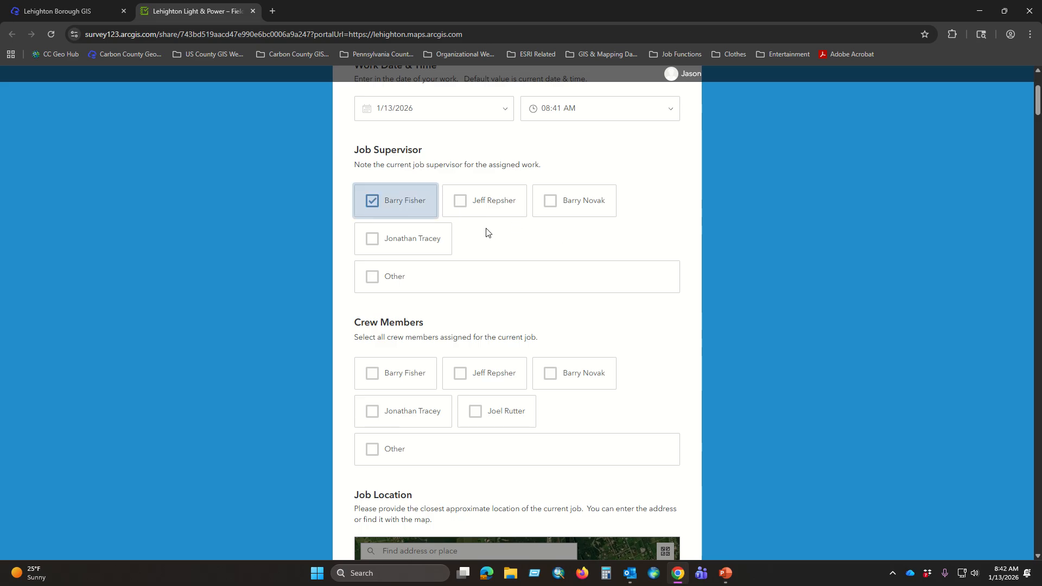
click(460, 206)
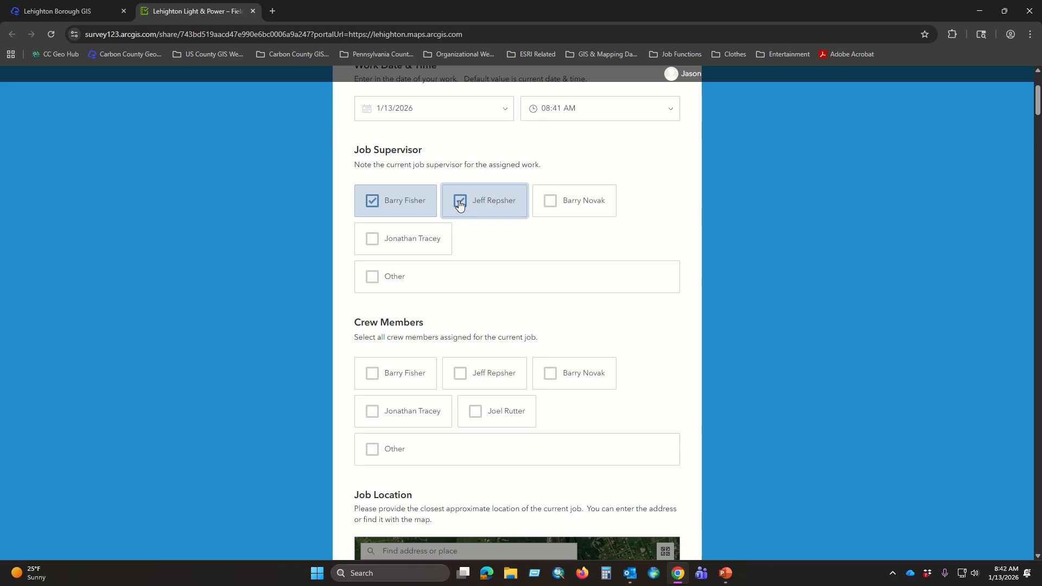
click(462, 206)
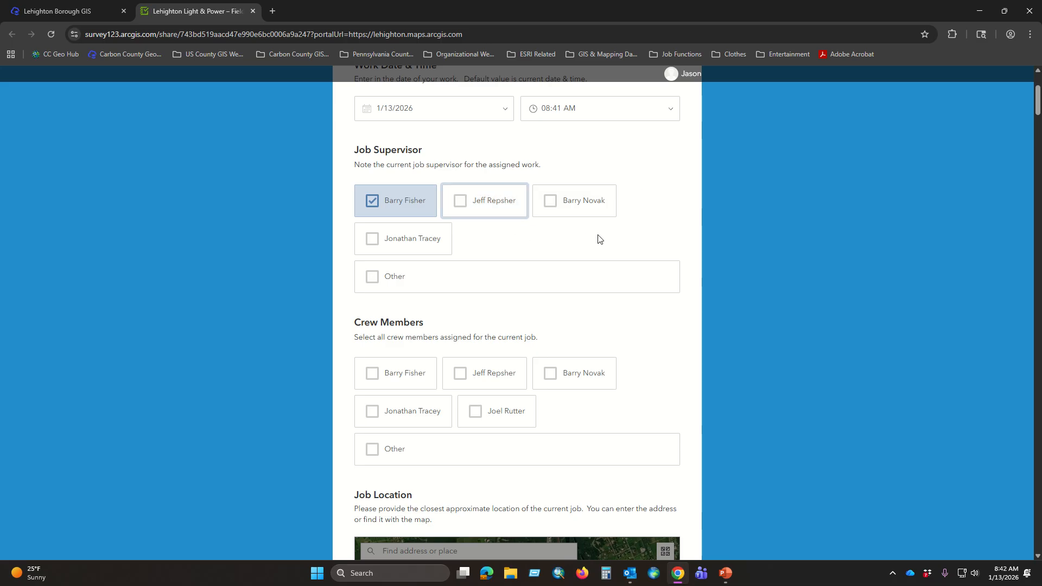
Step: Select the first four listed people as crew members assigned to the current job
scroll(669, 209, down, 2)
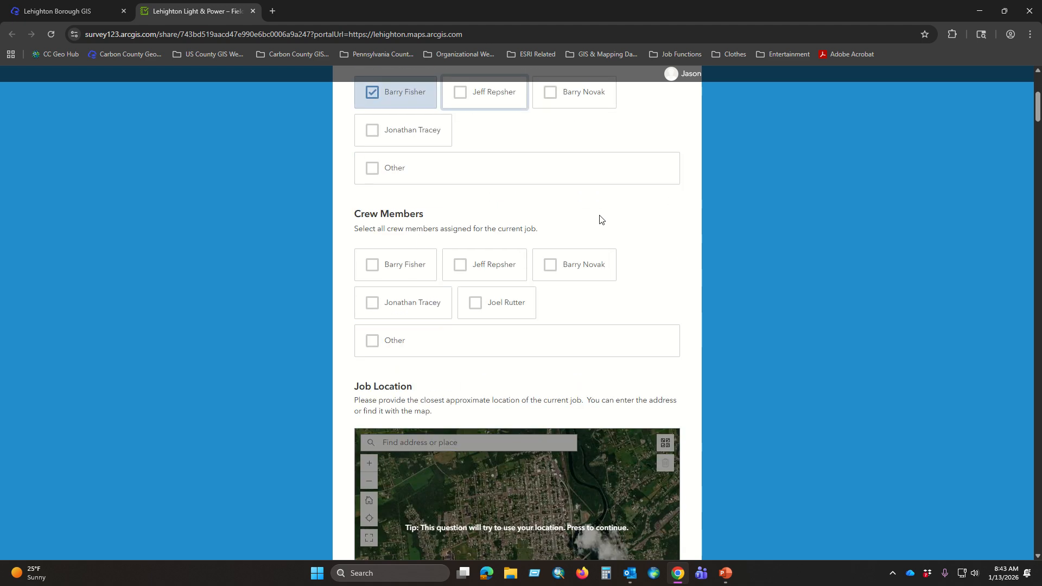
scroll(600, 220, down, 2)
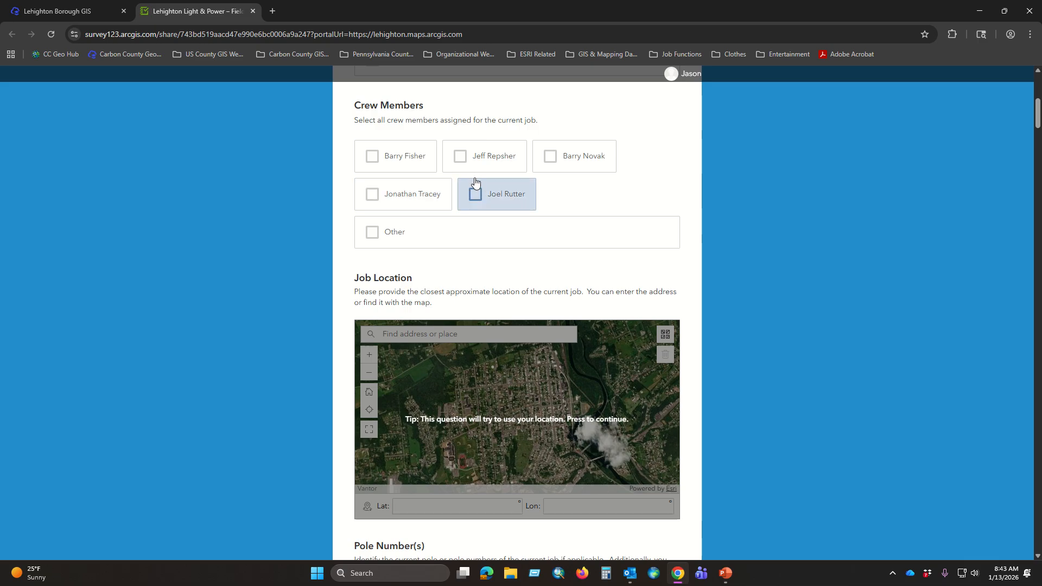
scroll(562, 210, up, 1)
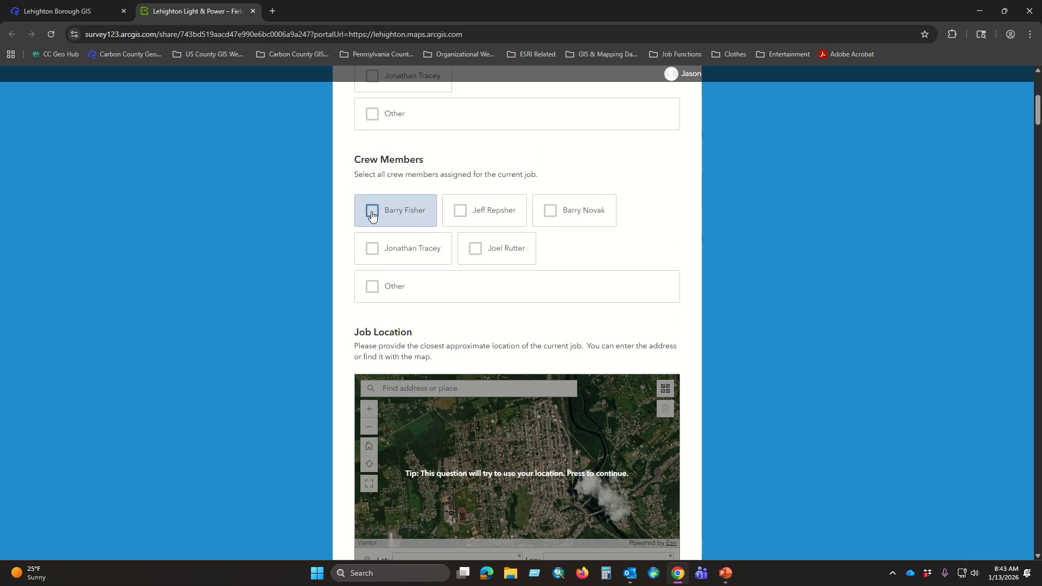
click(372, 215)
click(459, 212)
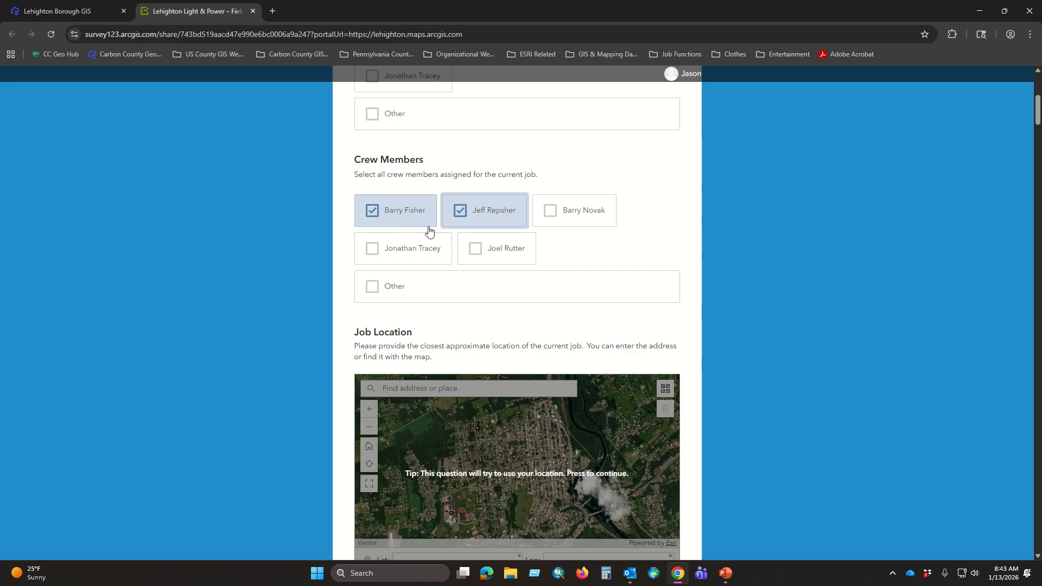
click(372, 250)
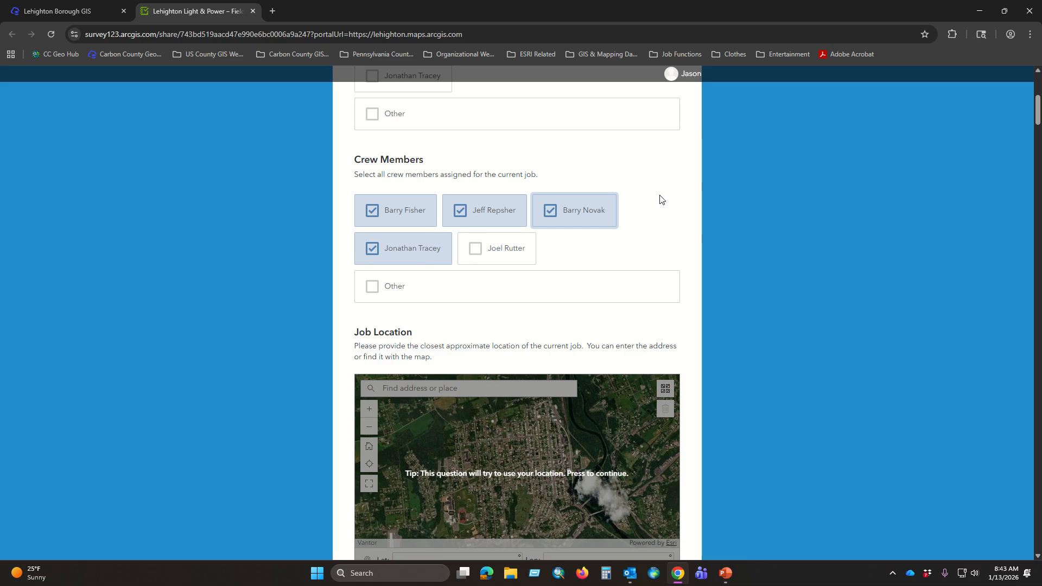
Step: Add an unlisted crew member through the Other option, entering the person's full name
scroll(661, 200, down, 3)
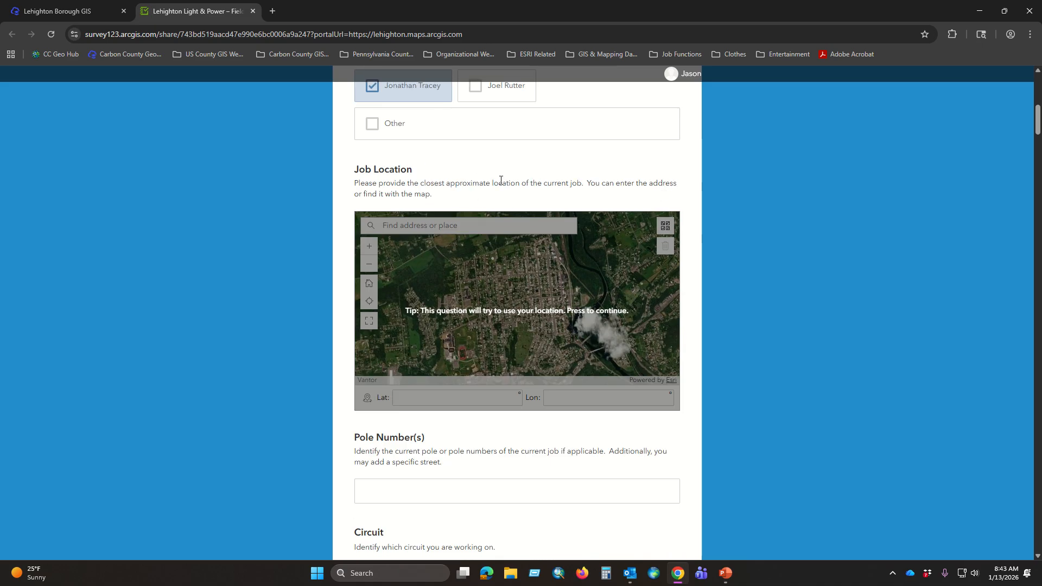
scroll(595, 186, up, 2)
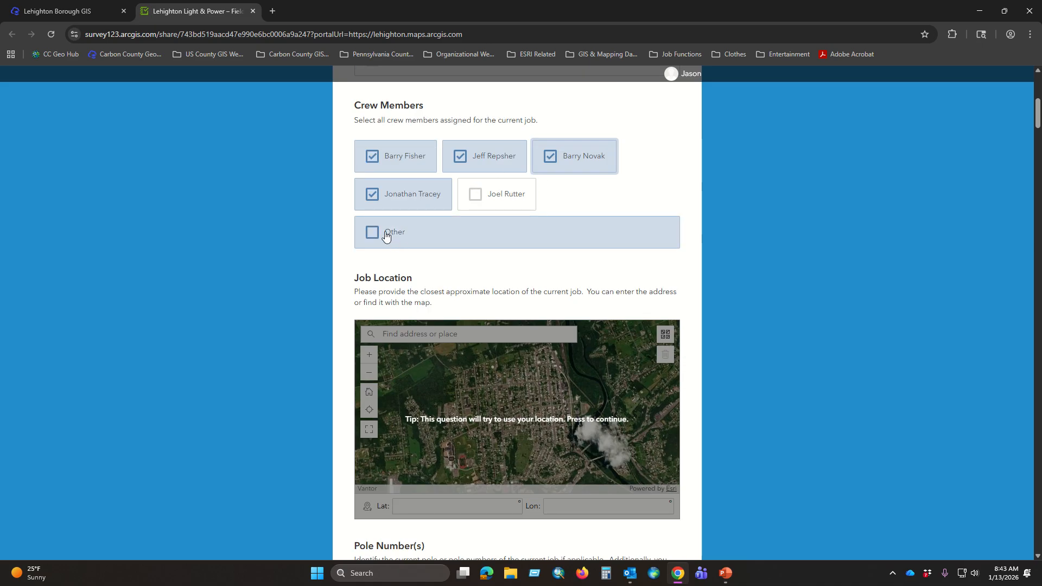
click(372, 235)
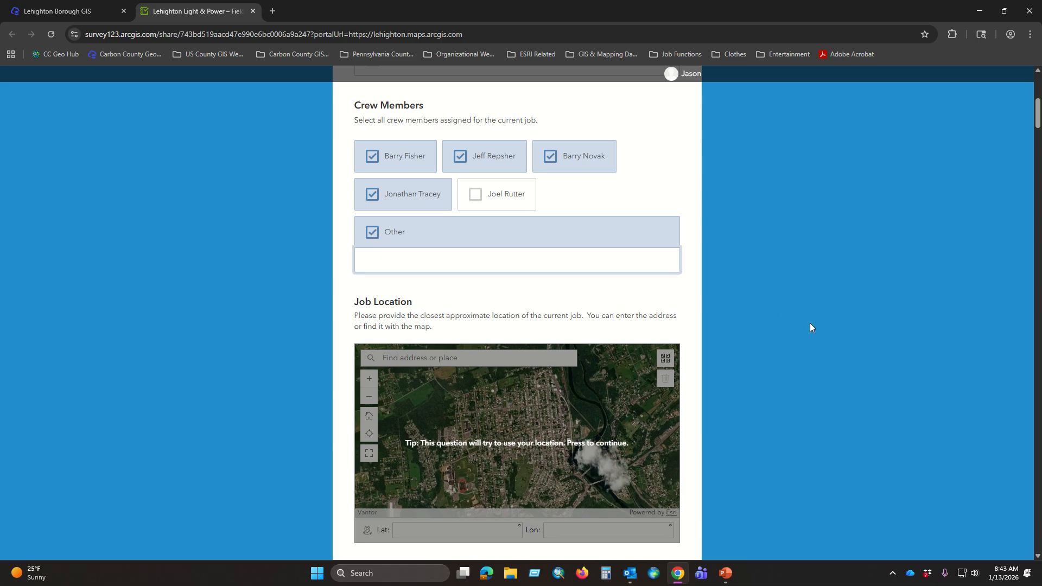
click(577, 296)
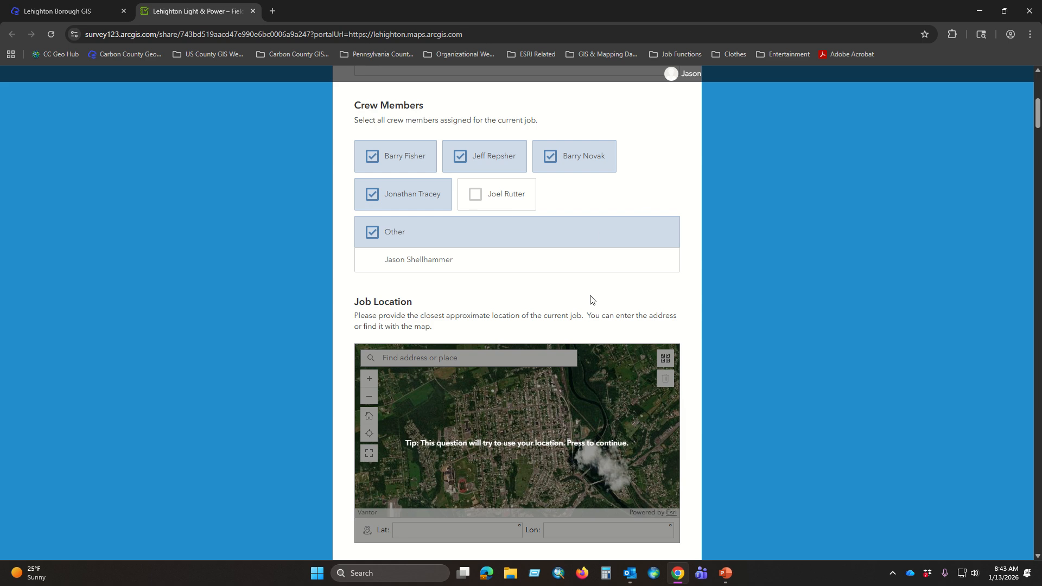
Step: Set the job location on the map by searching for the street number and choosing the first suggested address
scroll(511, 305, down, 2)
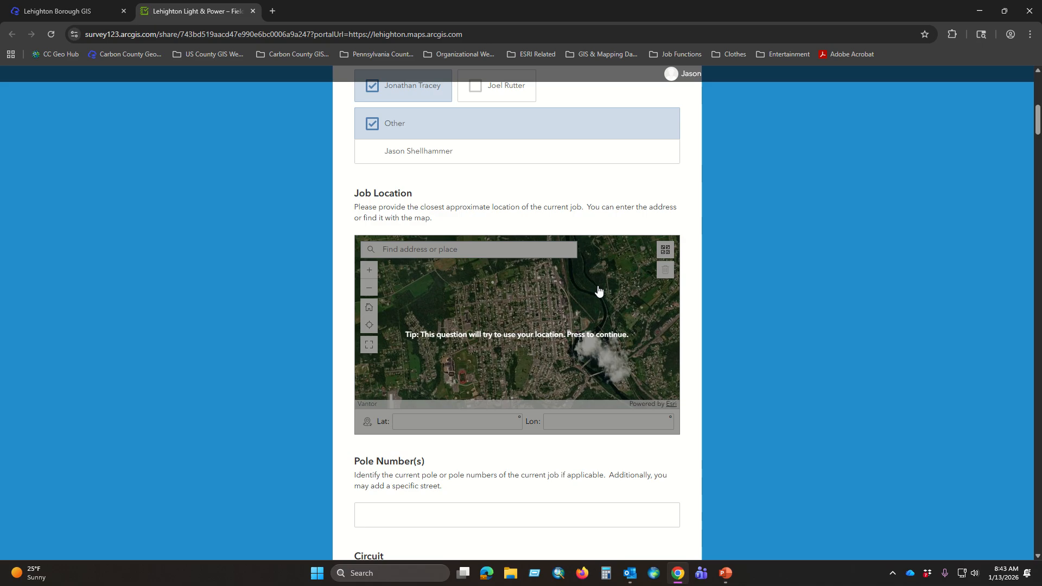
scroll(596, 299, down, 1)
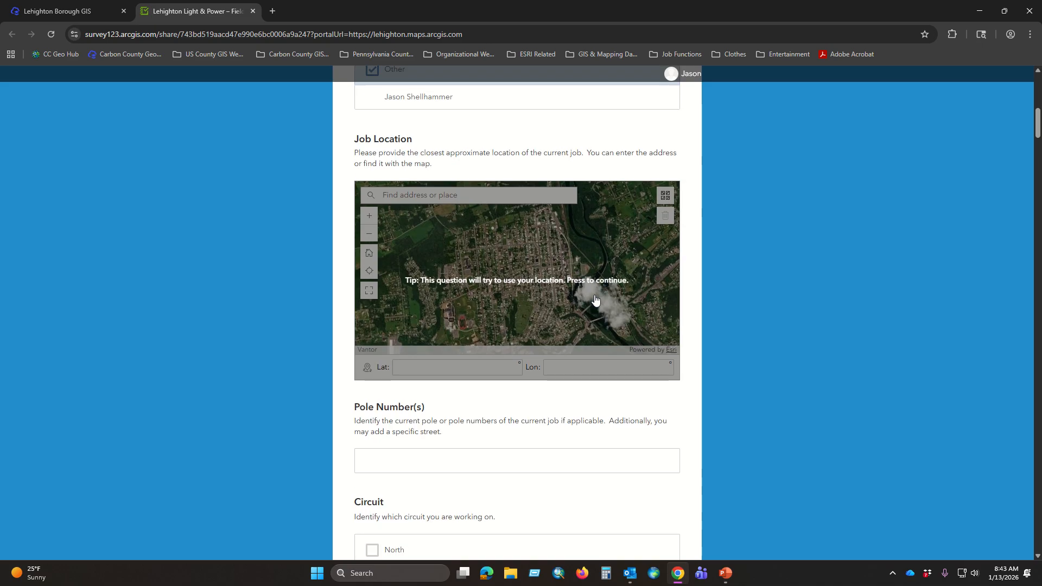
click(459, 199)
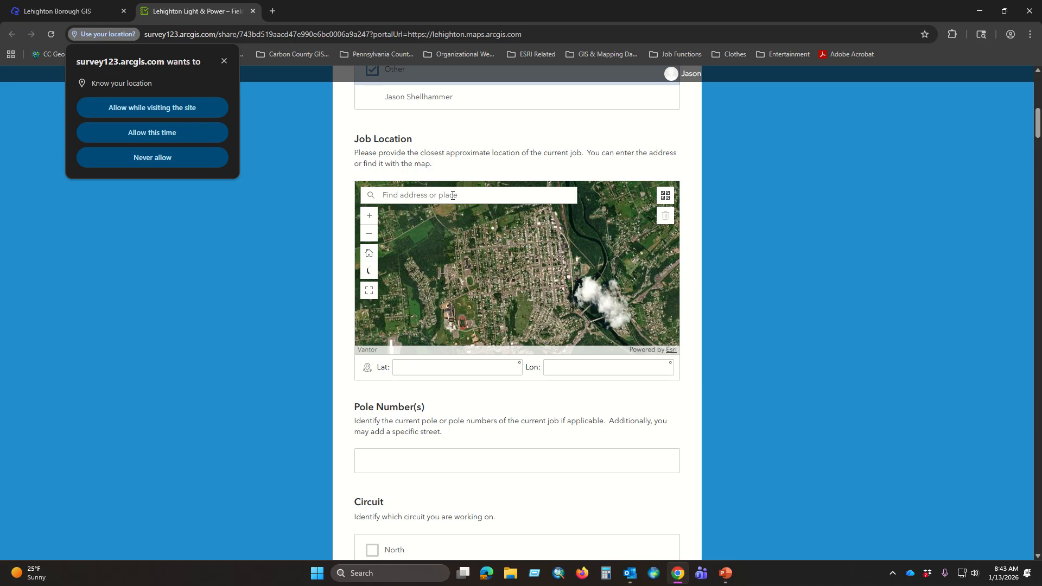
click(452, 195)
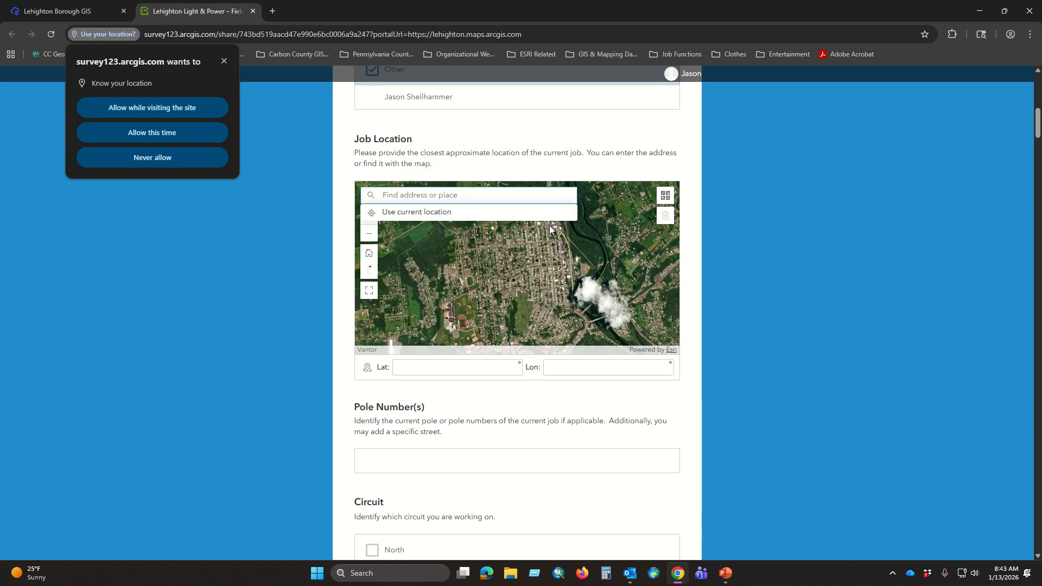
text(205)
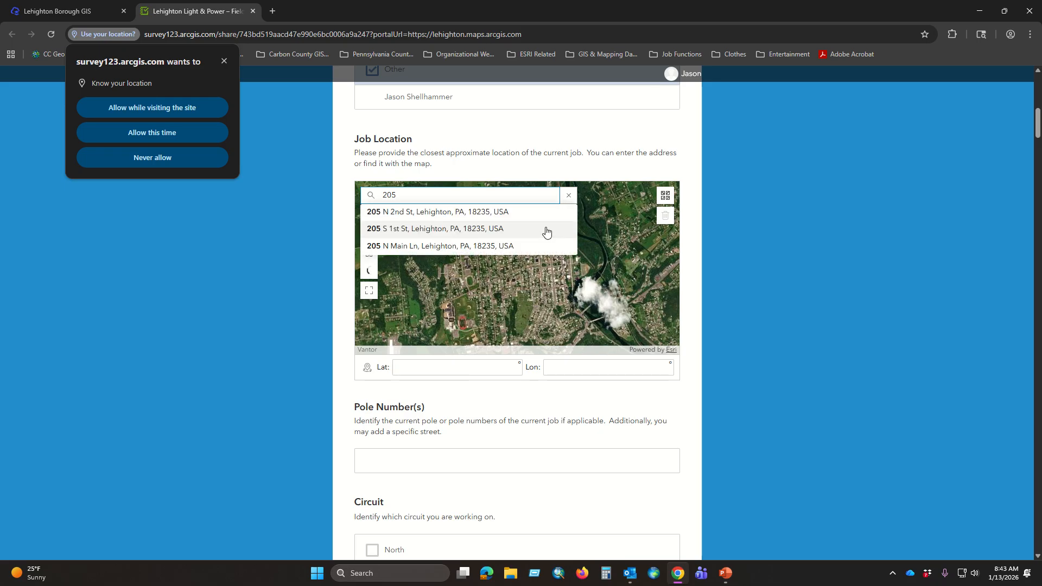
click(452, 213)
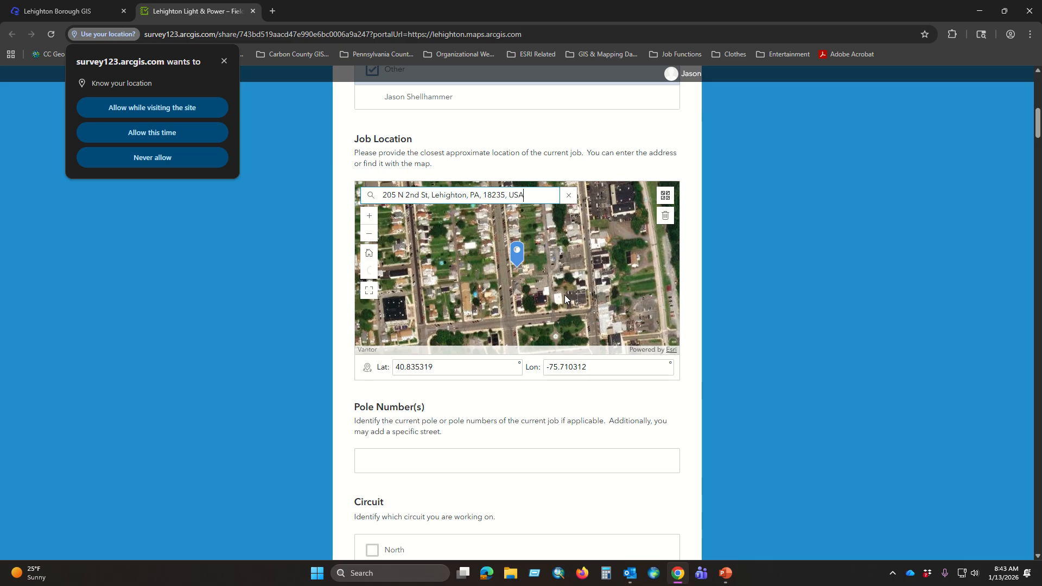
Step: Dismiss both location-sharing error messages on the job location map
scroll(527, 324, up, 3)
scroll(543, 359, down, 2)
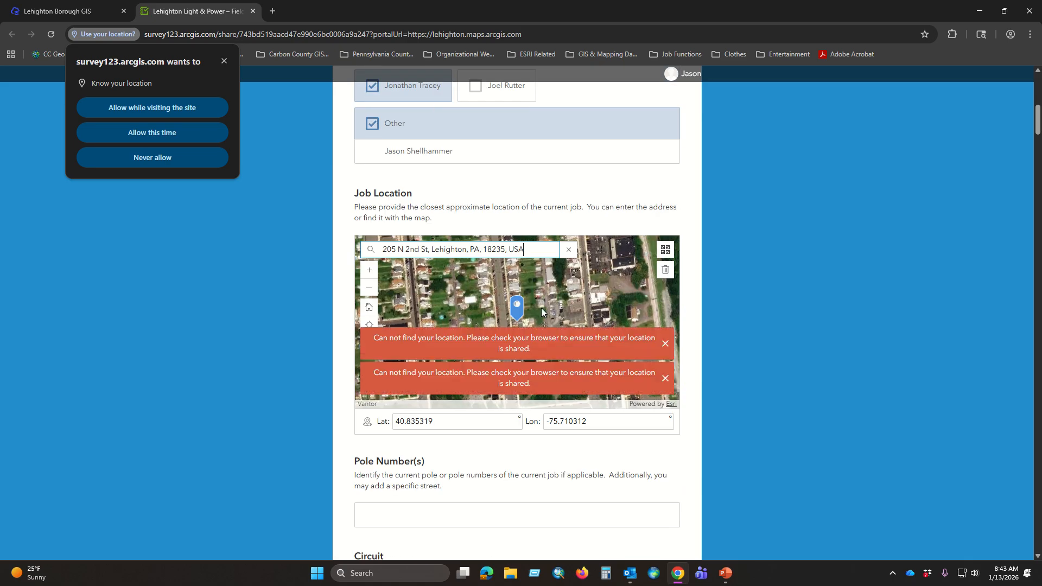
click(666, 345)
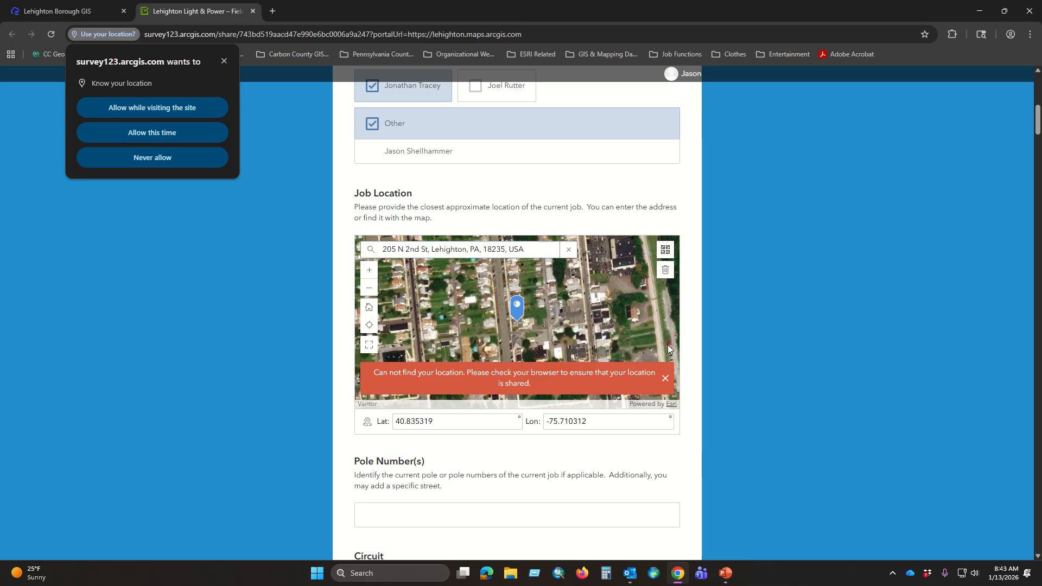
click(666, 380)
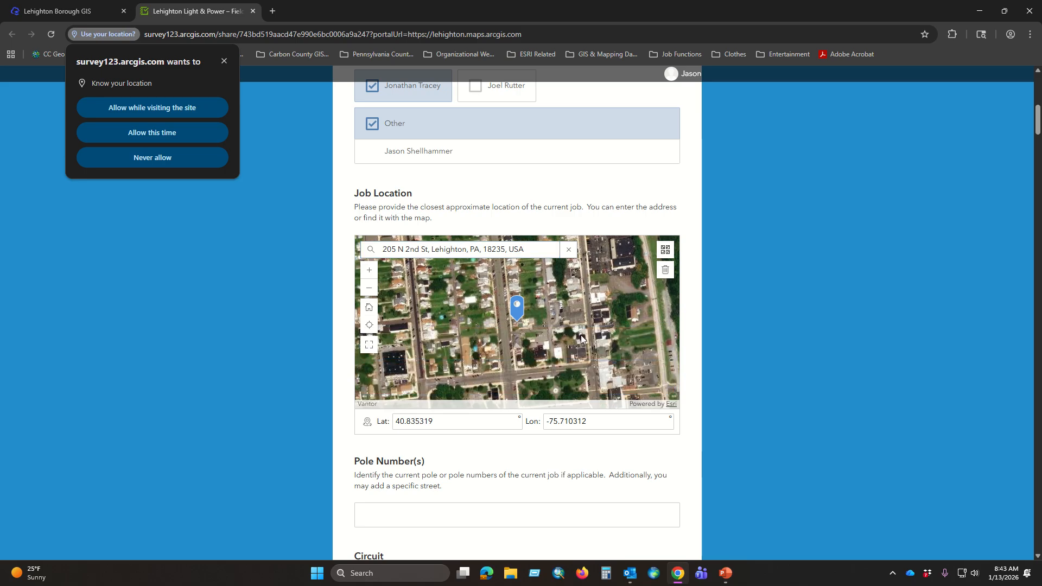
Step: Enter A-9 ~ A-12 as the pole numbers of the job
scroll(536, 186, down, 1)
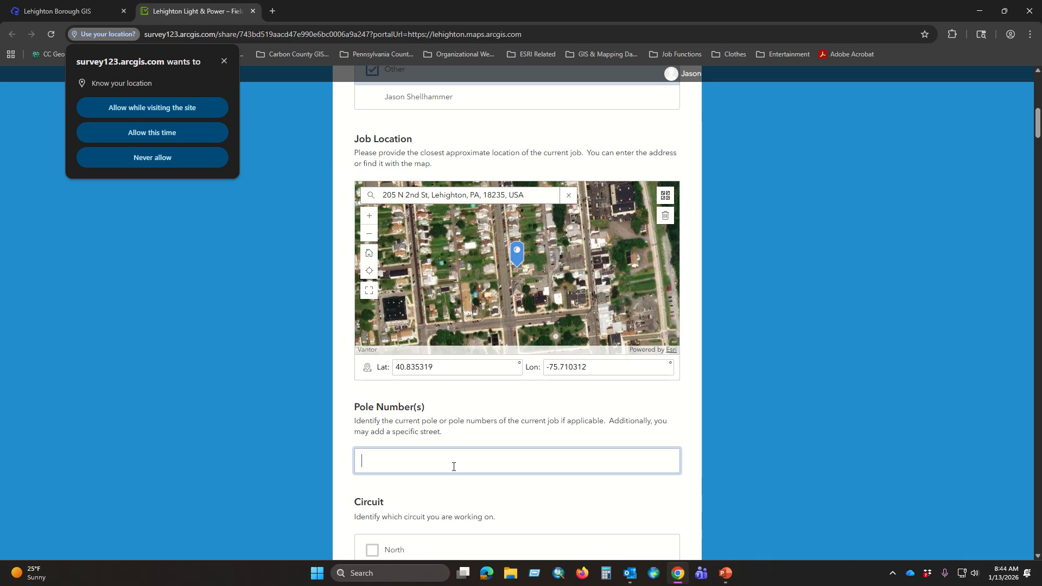
text(B)
text(A)
text(-9)
text( ~)
text(-12)
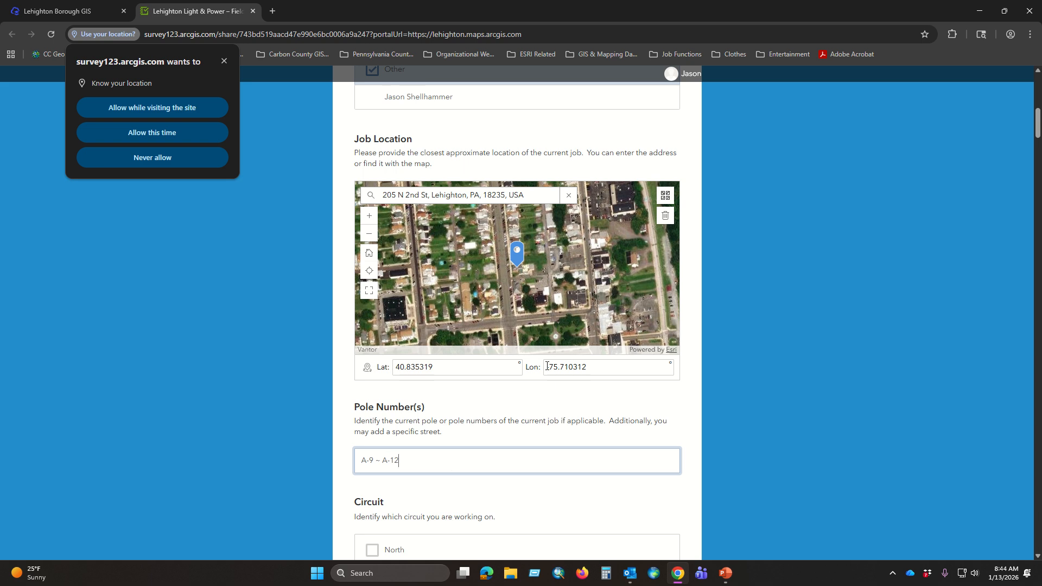
Step: Select North as the circuit and Meter Work as the work category
scroll(547, 366, down, 4)
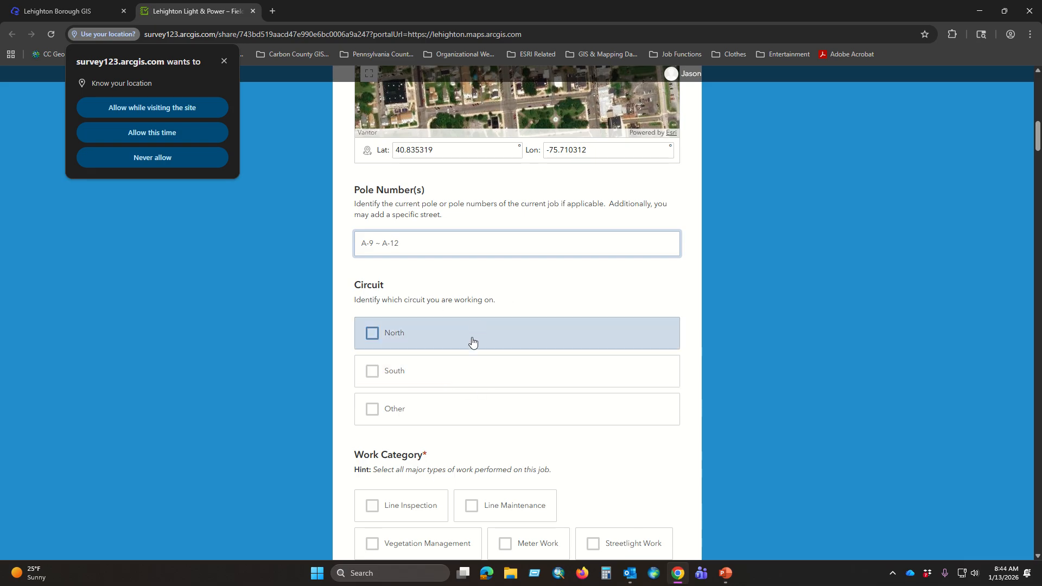
click(372, 334)
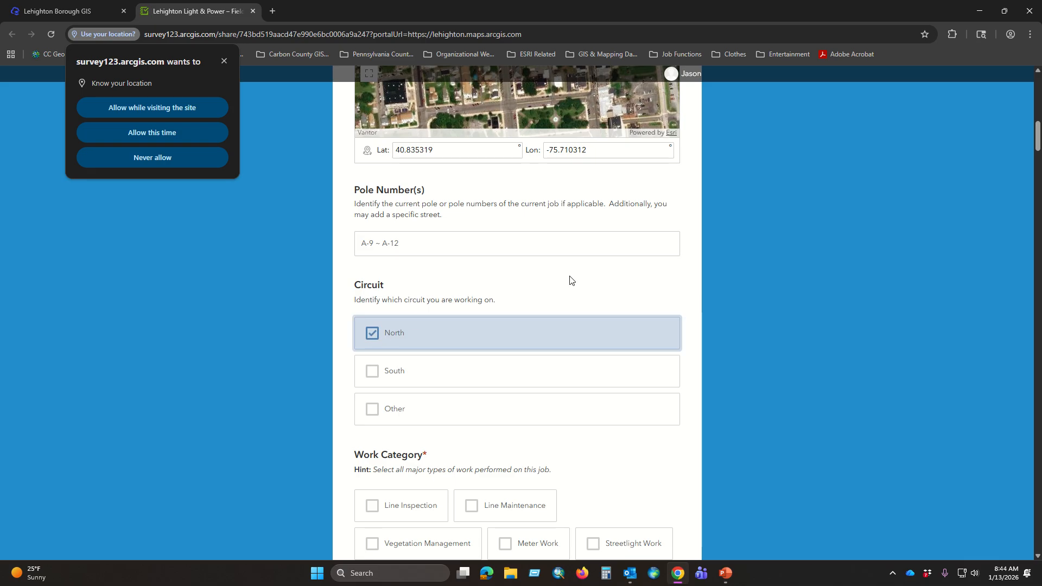
scroll(558, 272, down, 3)
scroll(626, 302, down, 2)
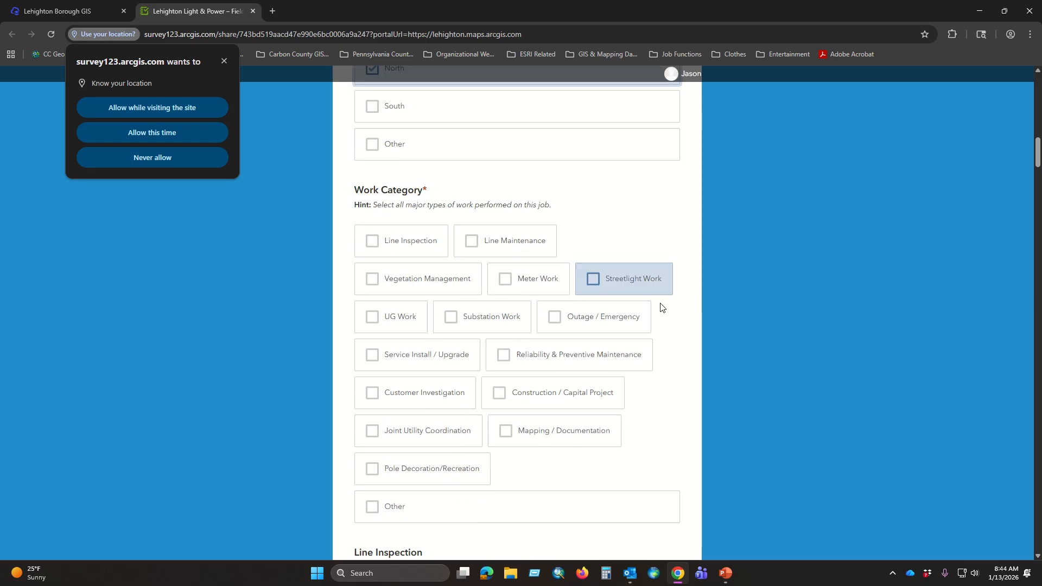
scroll(672, 376, down, 1)
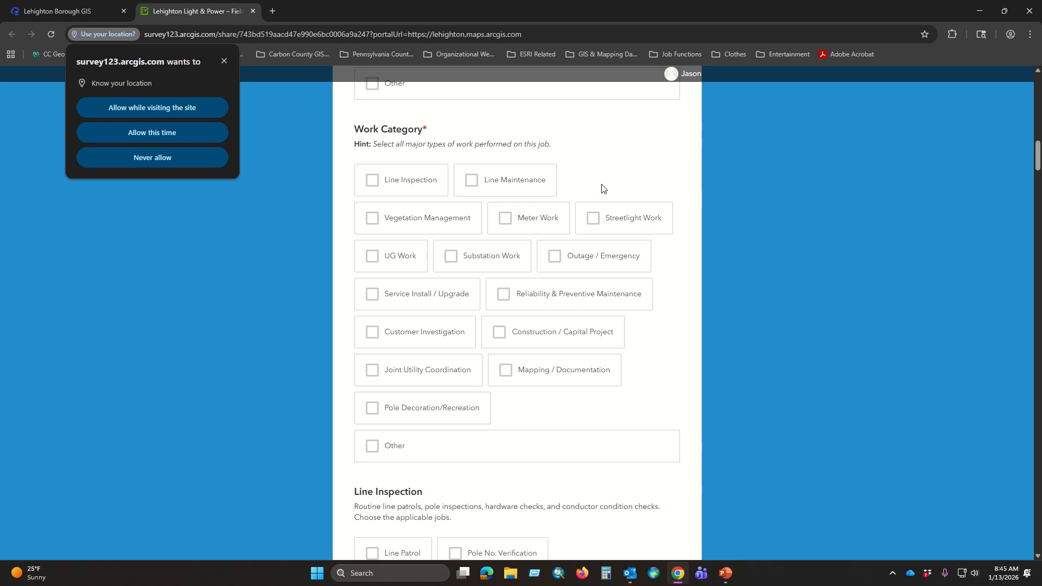
click(507, 222)
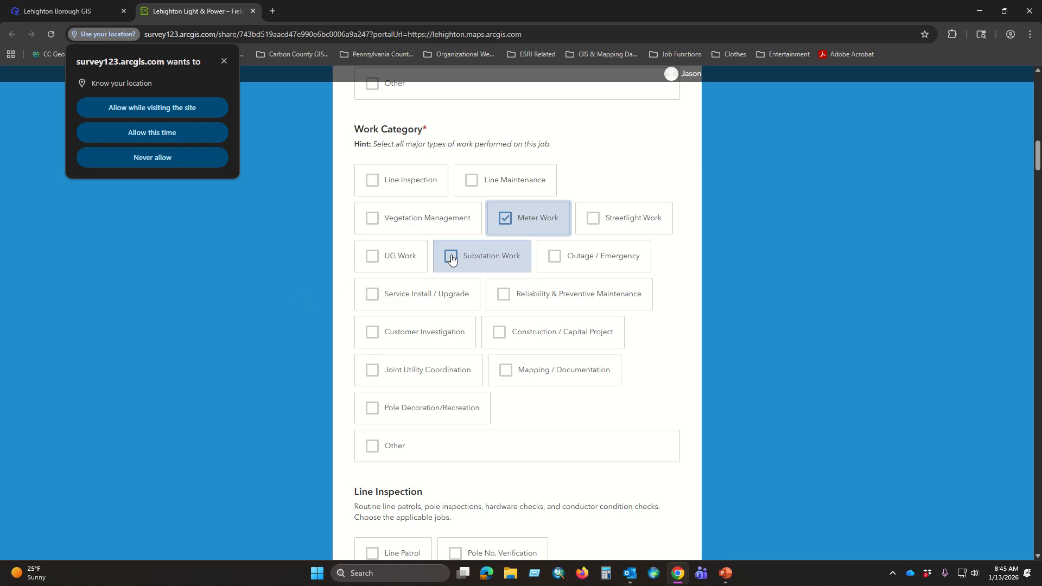
Step: Examine the Work Category options and compare them with the Line Inspection job list that follows
scroll(615, 232, down, 2)
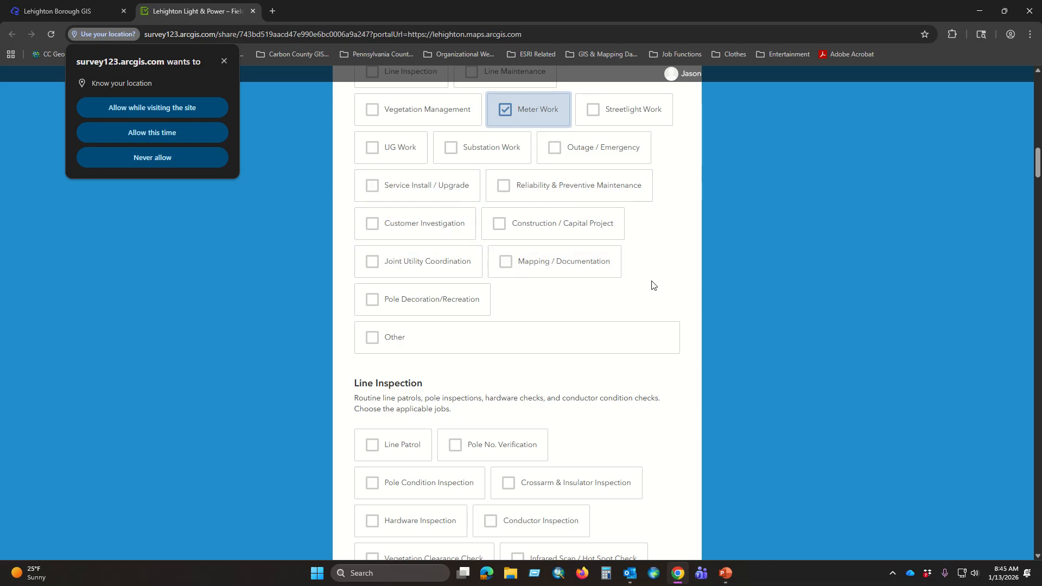
scroll(654, 286, up, 1)
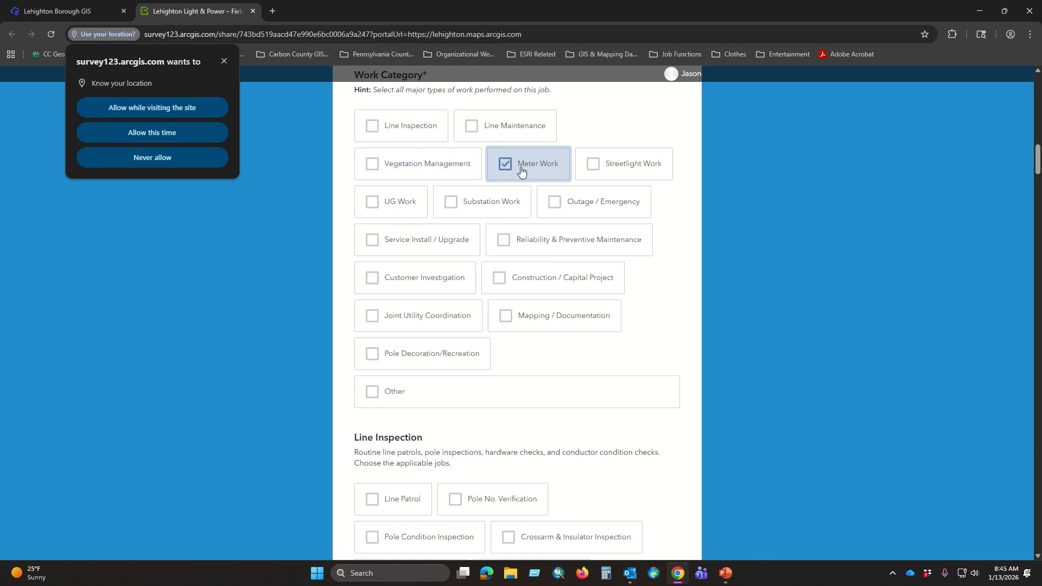
scroll(555, 282, down, 1)
scroll(570, 309, down, 2)
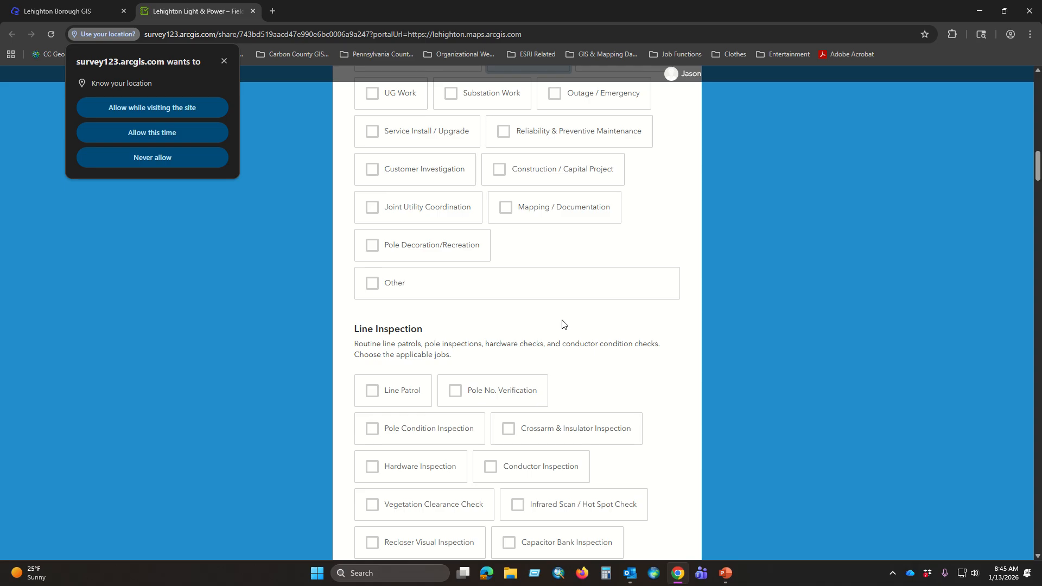
scroll(591, 337, down, 2)
scroll(603, 245, down, 2)
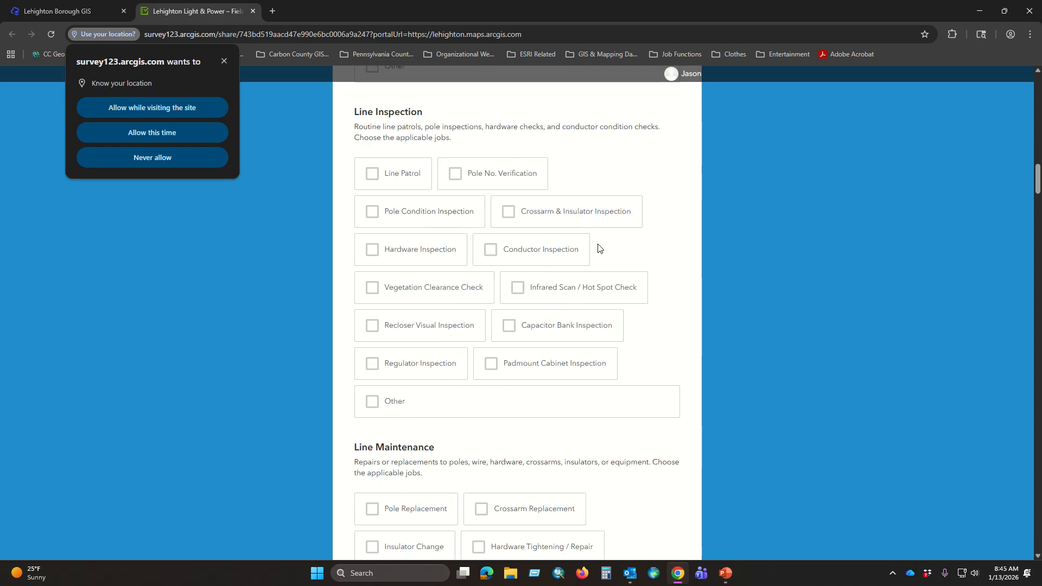
scroll(624, 217, up, 7)
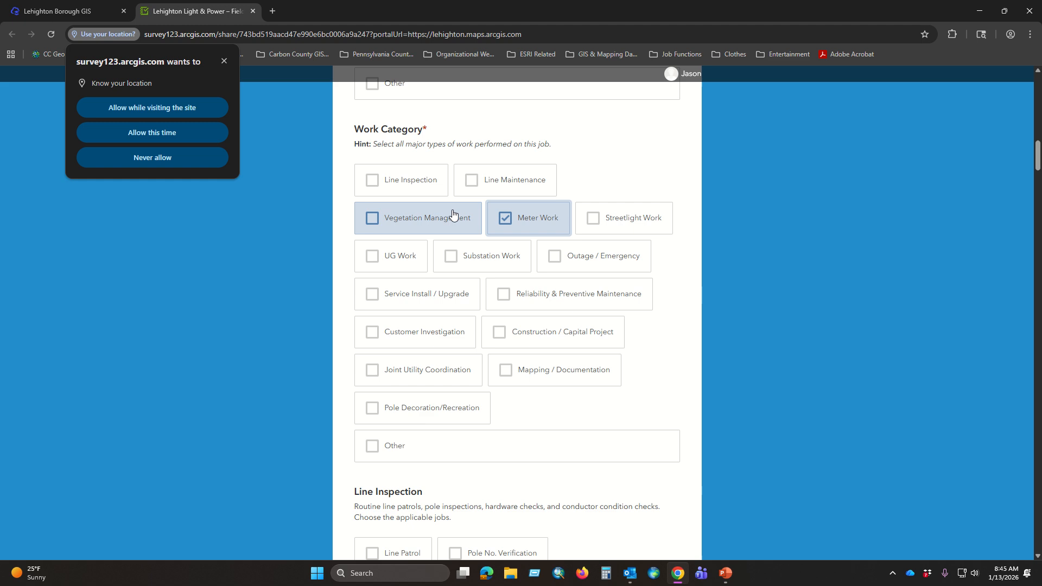
scroll(505, 361, down, 3)
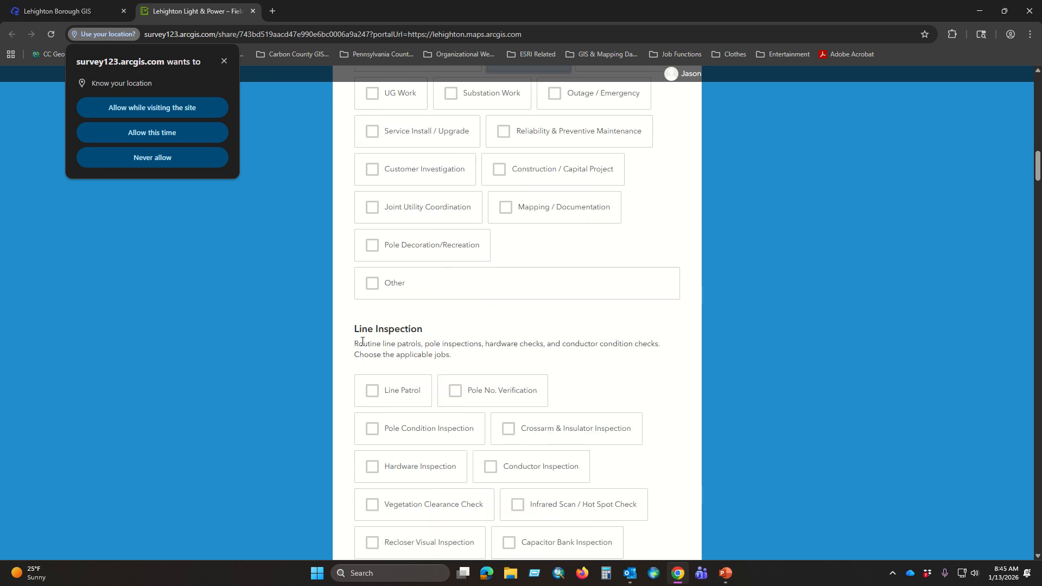
scroll(627, 333, down, 3)
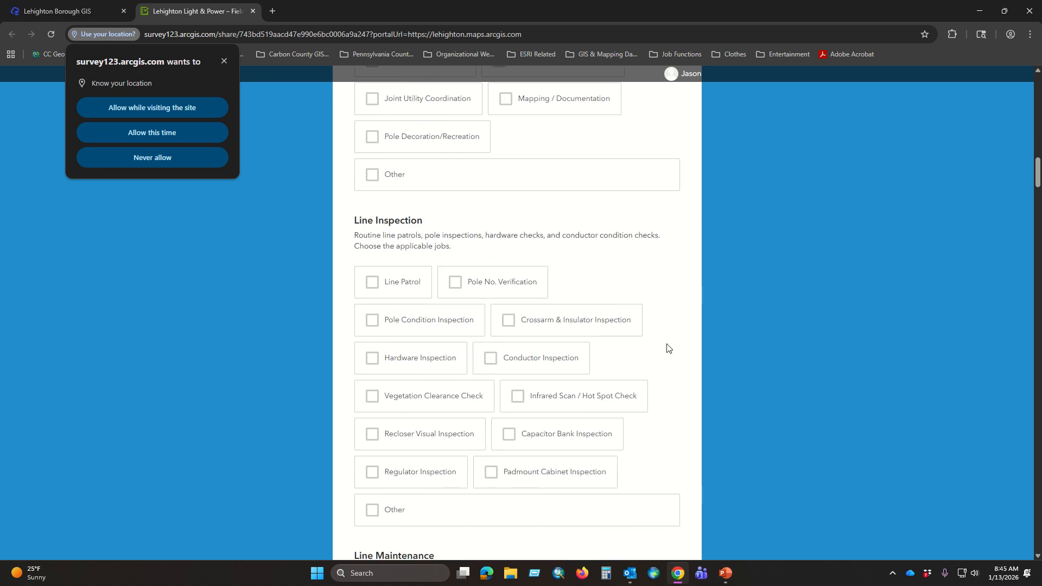
scroll(495, 212, up, 6)
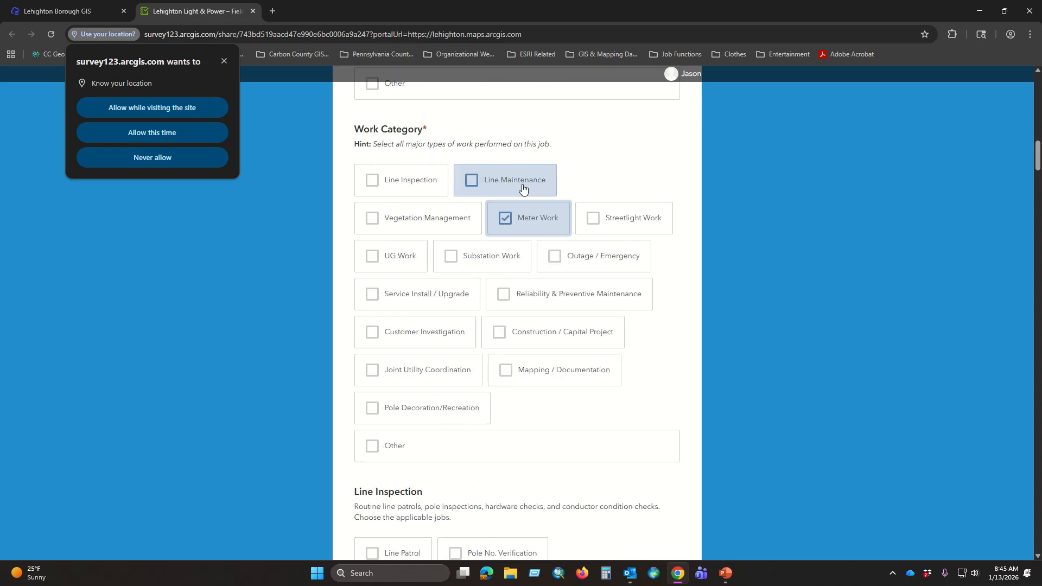
Step: Look through the job lists for each work category, from Line Inspection to Construction/Capital Project
scroll(433, 339, down, 4)
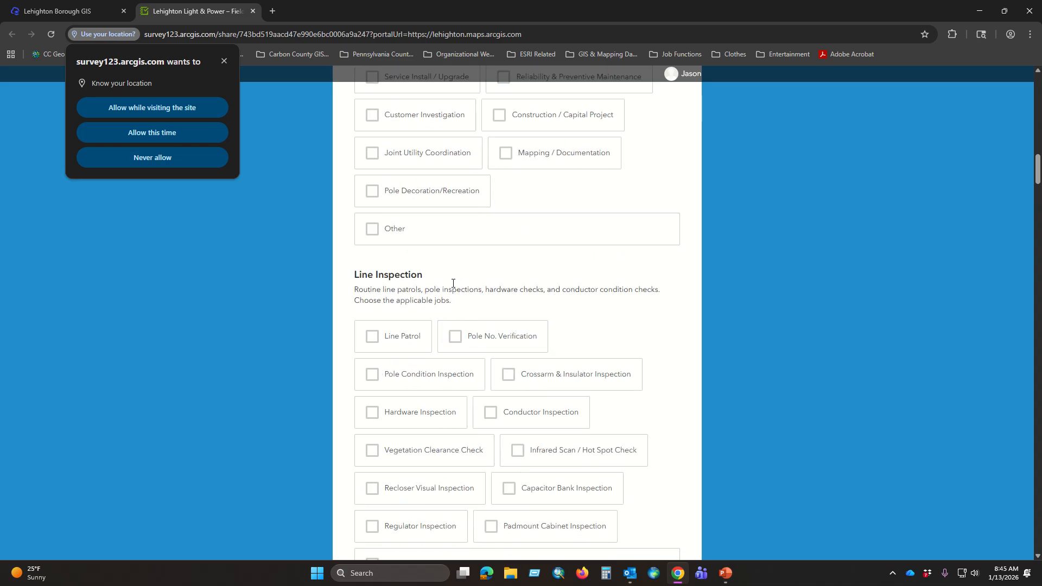
scroll(496, 302, down, 9)
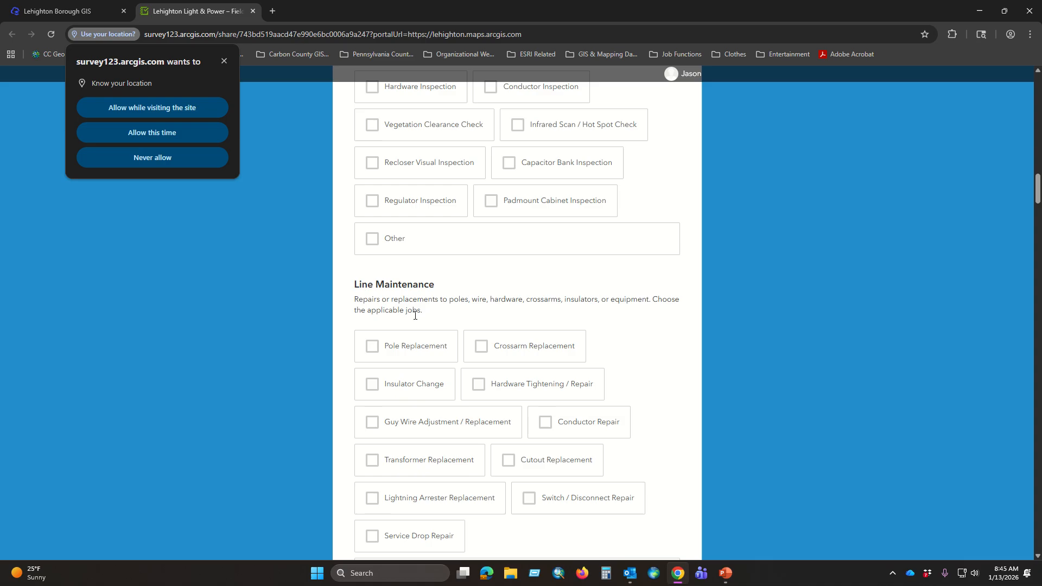
scroll(543, 395, down, 6)
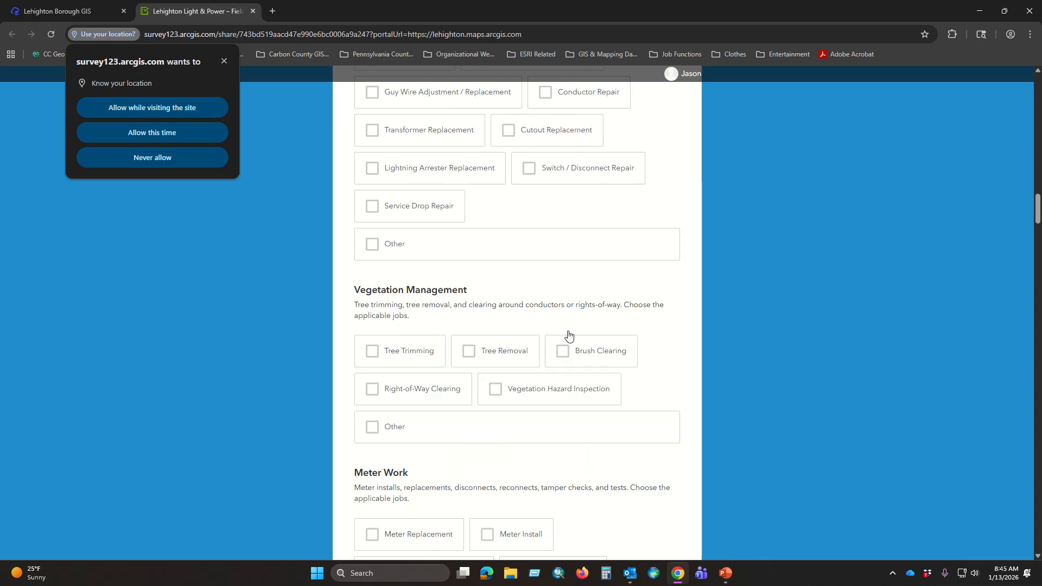
scroll(524, 325, down, 5)
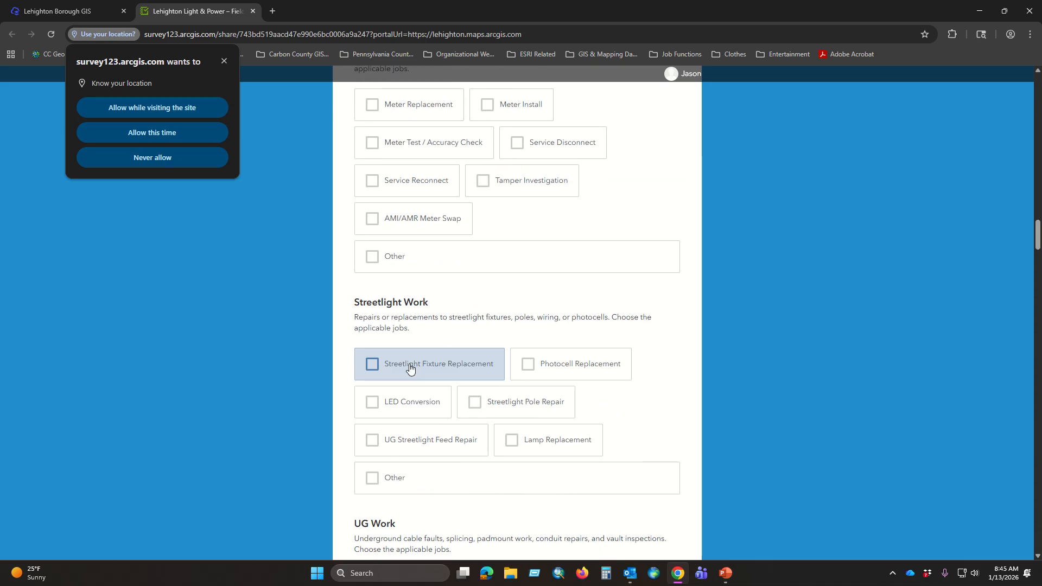
scroll(584, 308, down, 9)
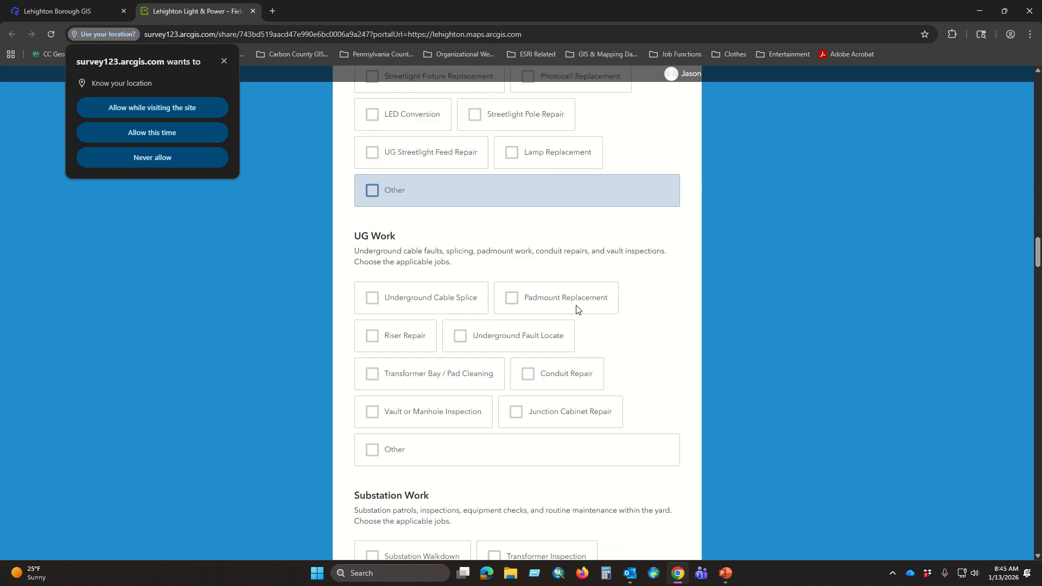
scroll(560, 306, down, 12)
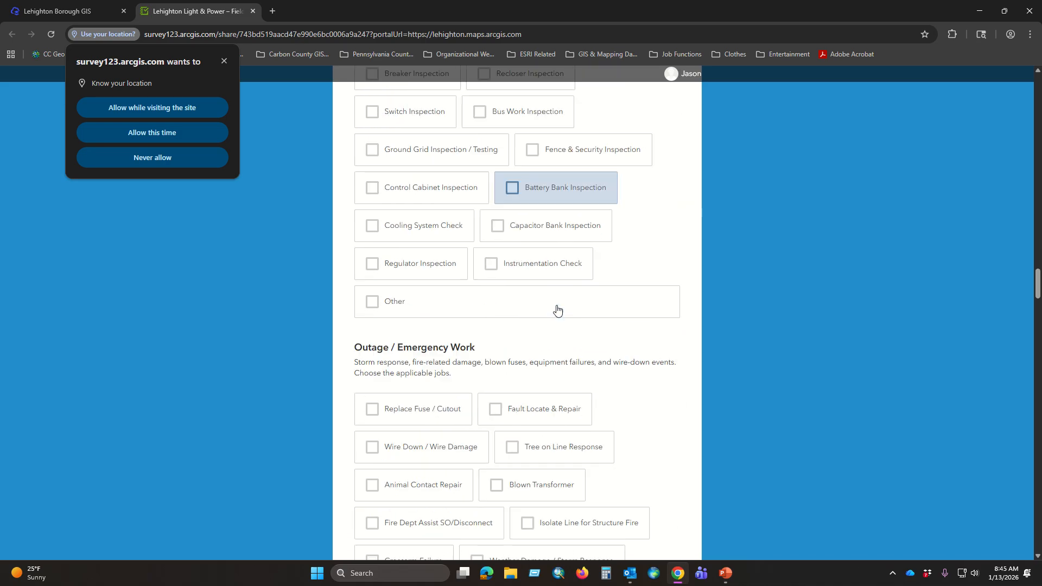
scroll(561, 313, down, 10)
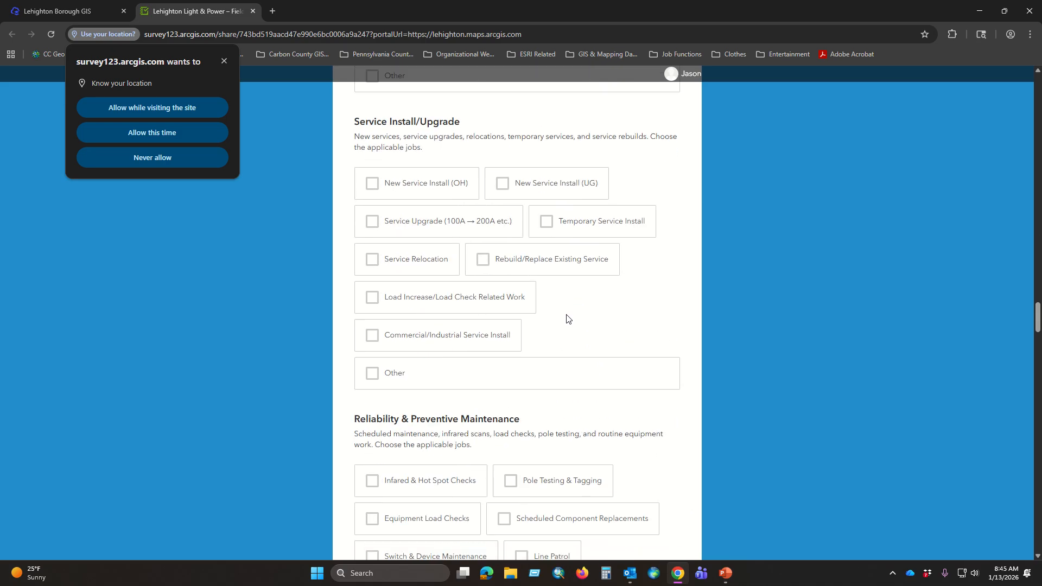
scroll(577, 307, down, 10)
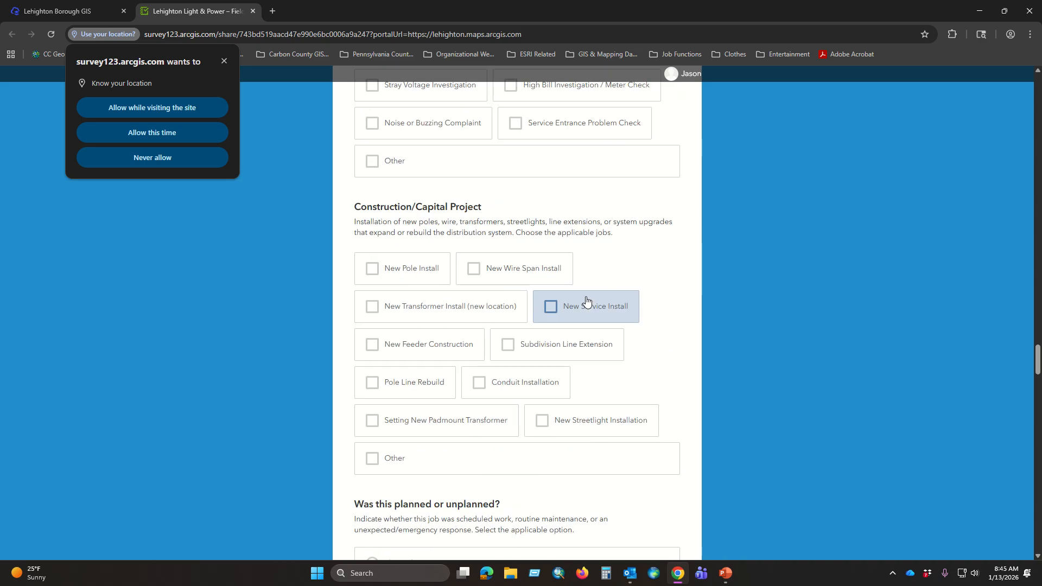
Step: Select Meter Replacement and Meter Test / Accuracy Check as the applicable Meter Work jobs
scroll(611, 321, up, 20)
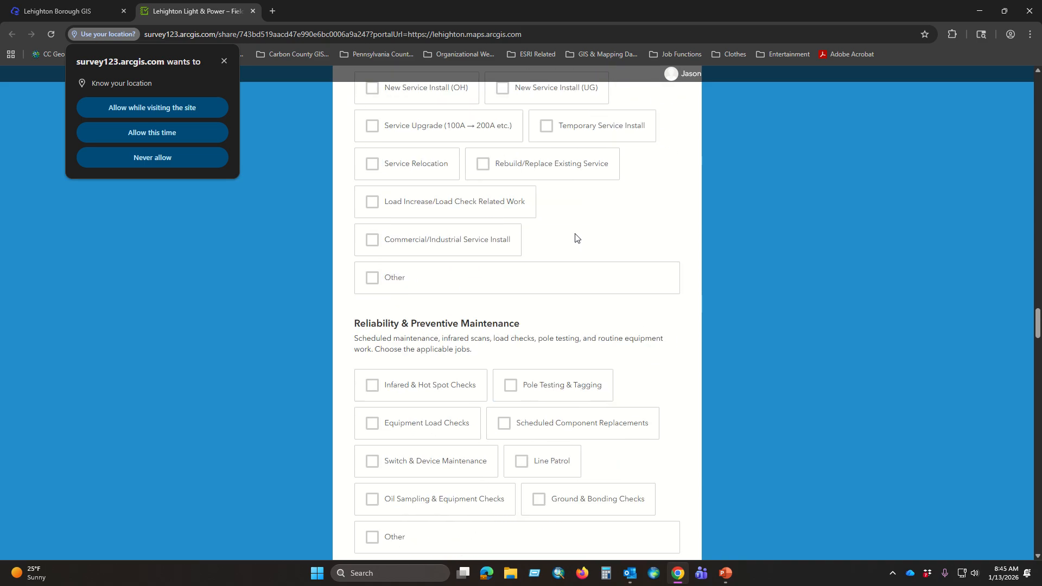
scroll(559, 271, up, 14)
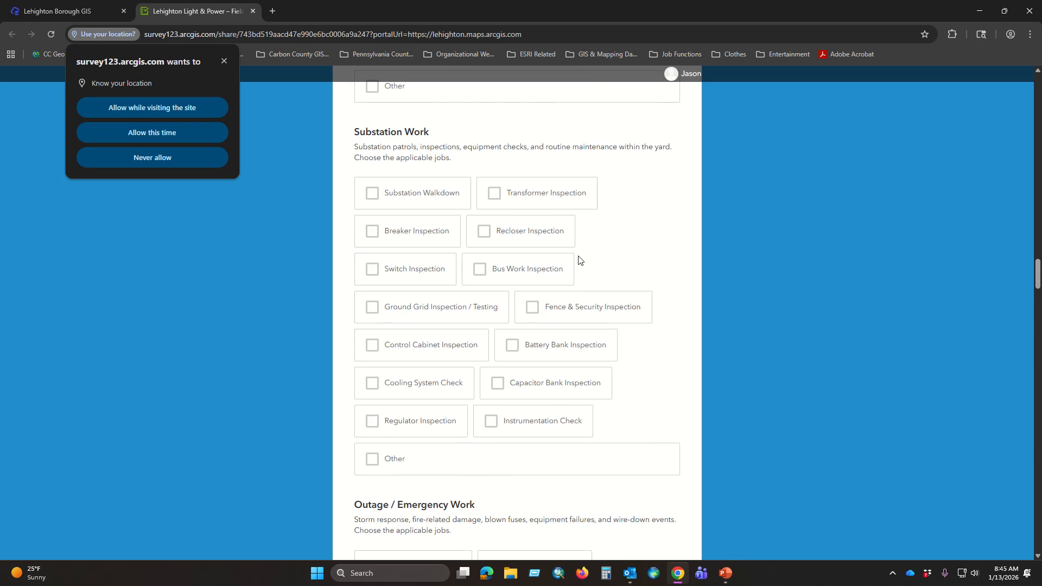
scroll(580, 269, up, 11)
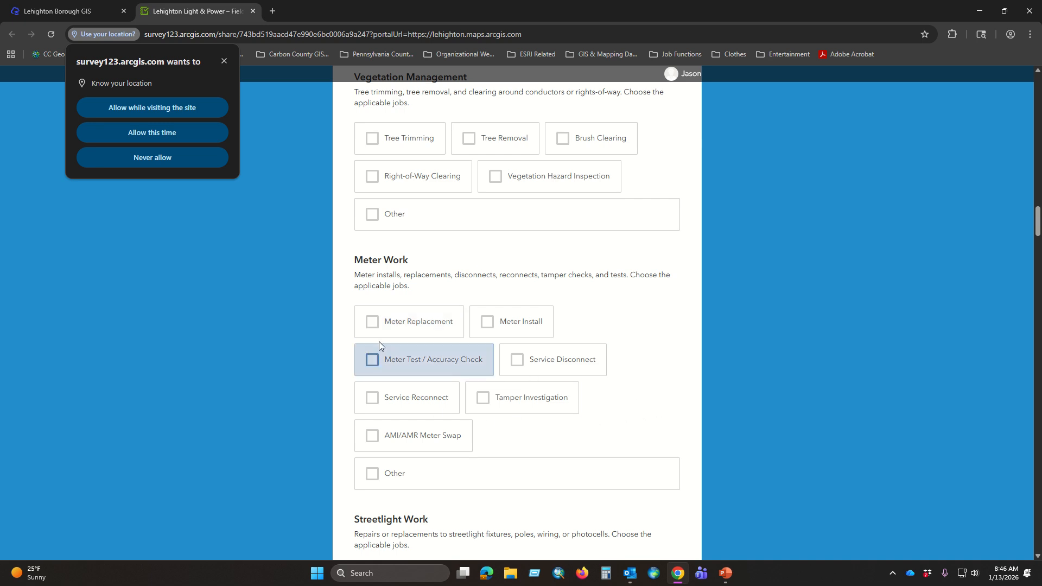
click(370, 323)
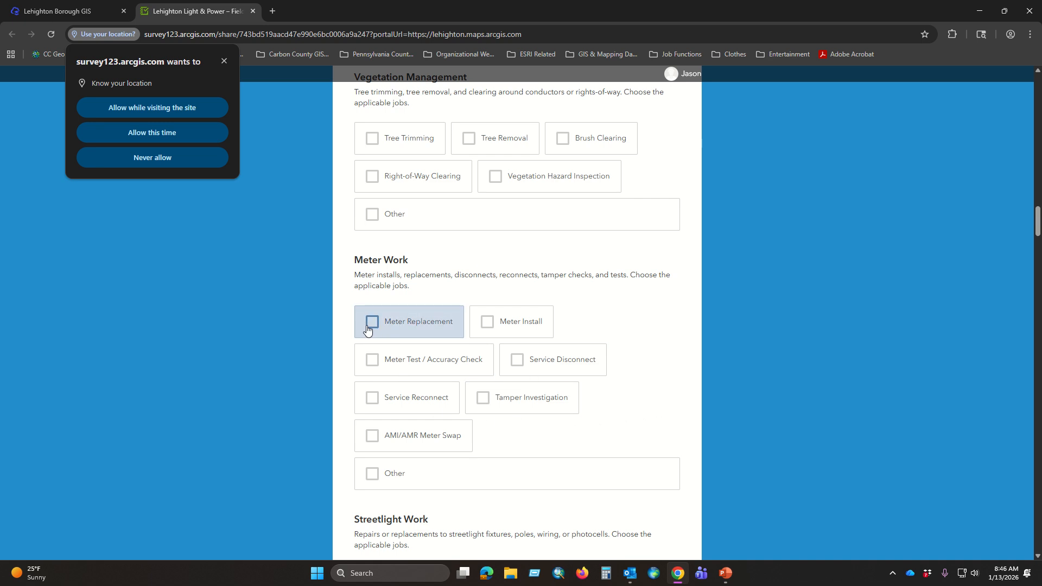
click(376, 362)
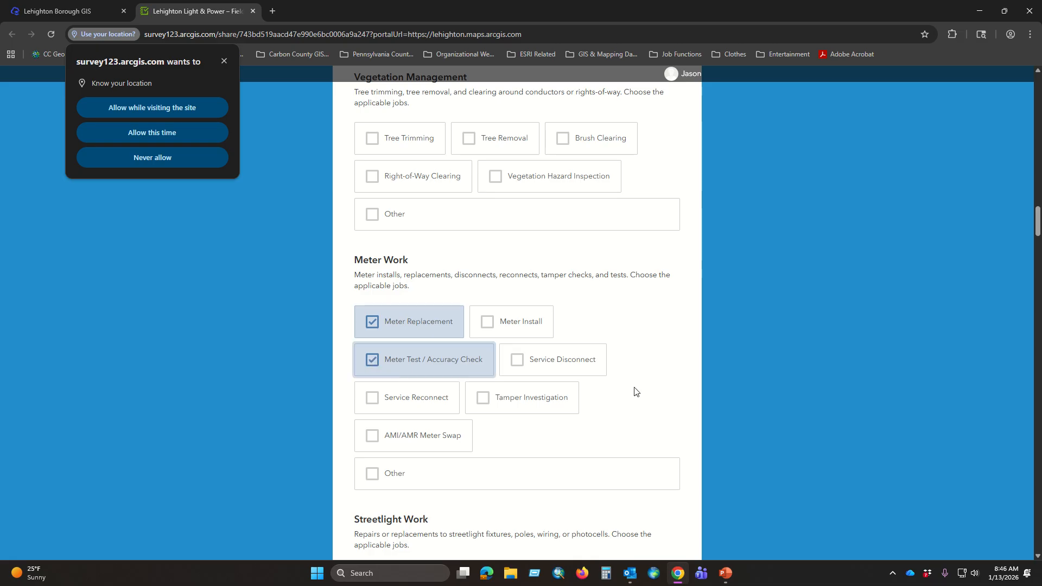
Step: Review the job lists of the categories other than Meter Work and check them against the selected Work Category
scroll(650, 324, down, 3)
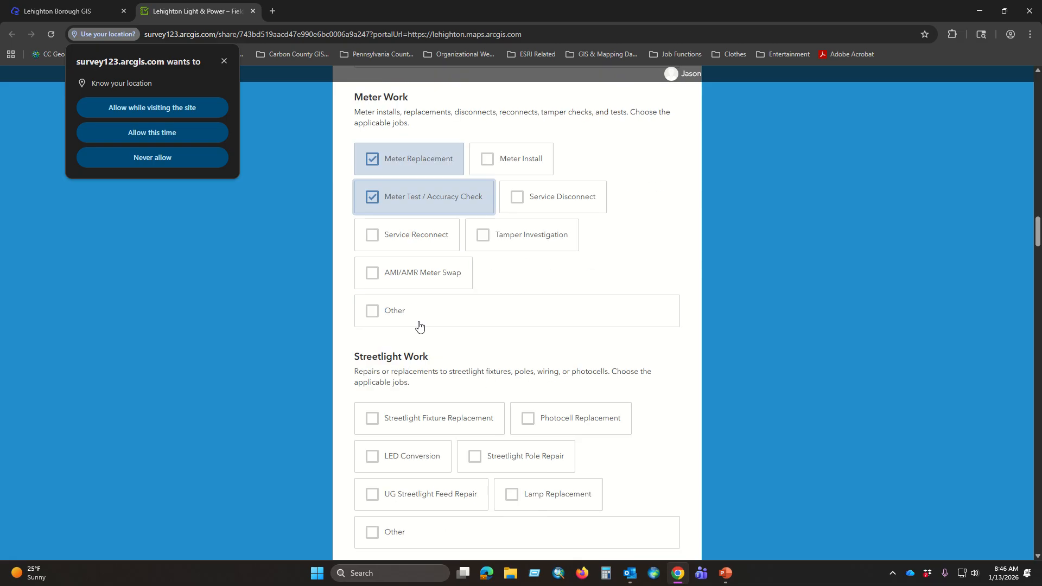
scroll(640, 322, down, 3)
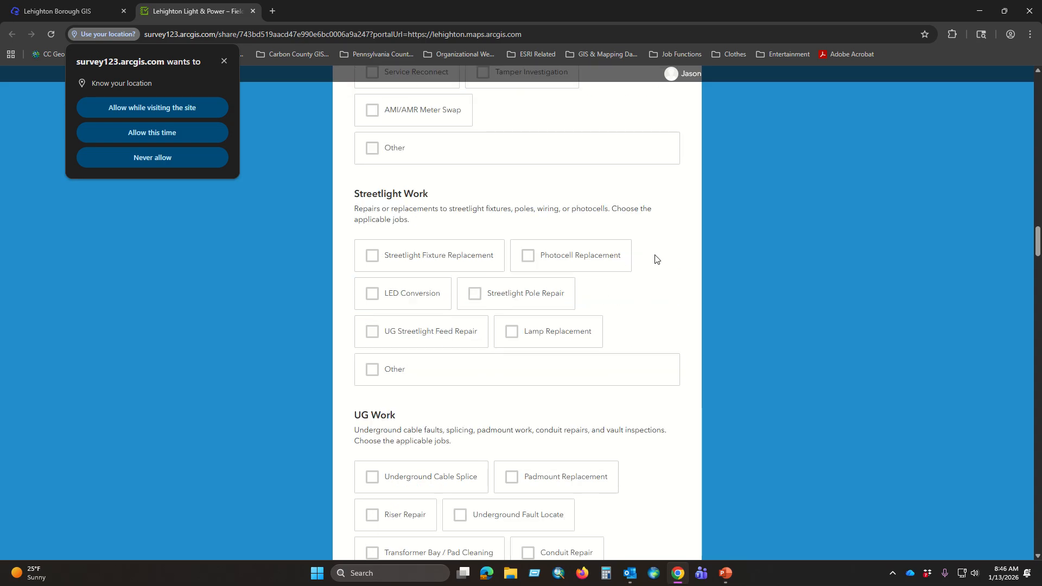
scroll(655, 259, down, 3)
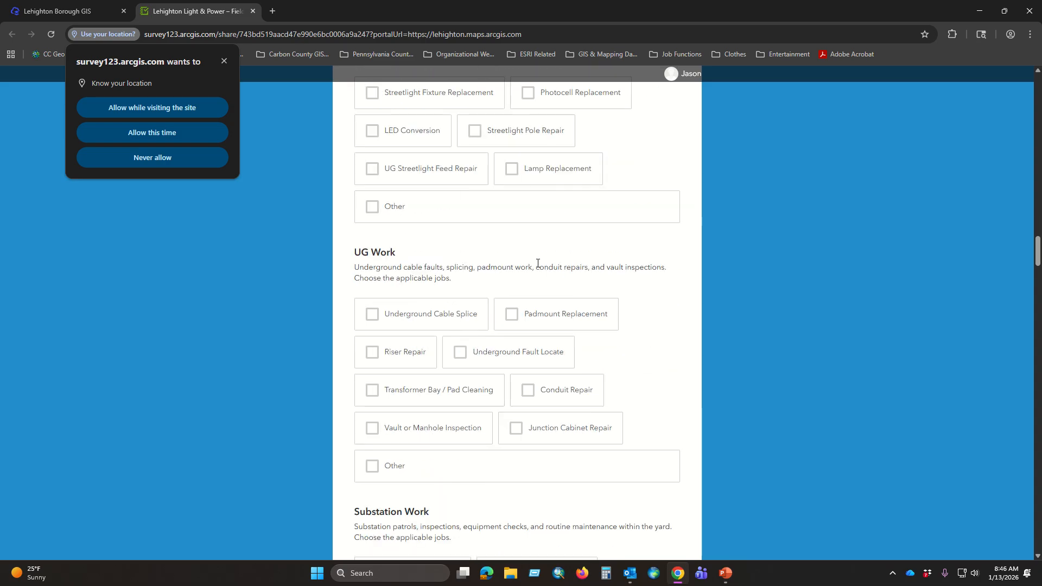
scroll(614, 298, down, 12)
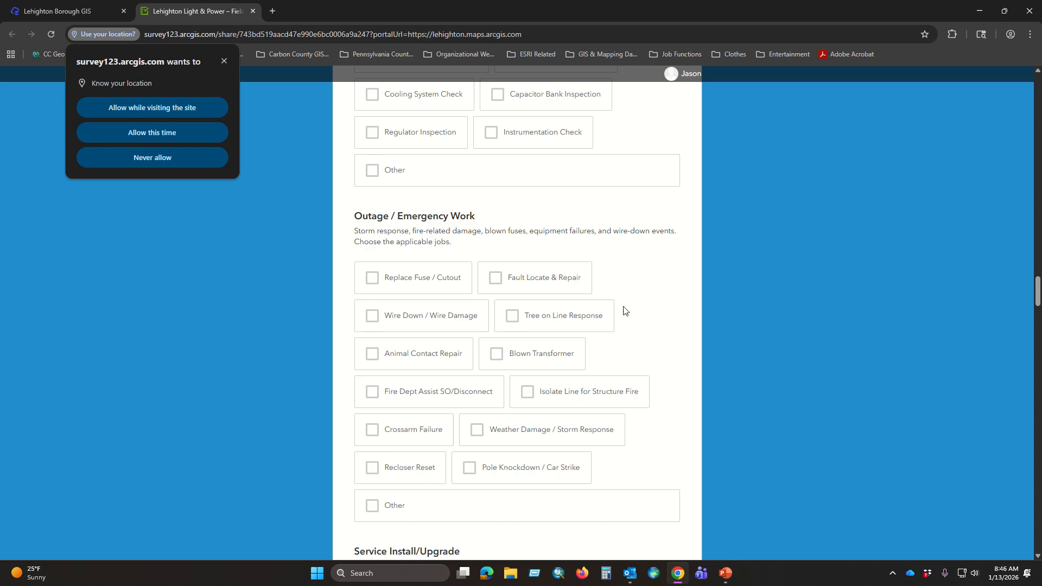
scroll(623, 310, down, 5)
scroll(607, 297, down, 4)
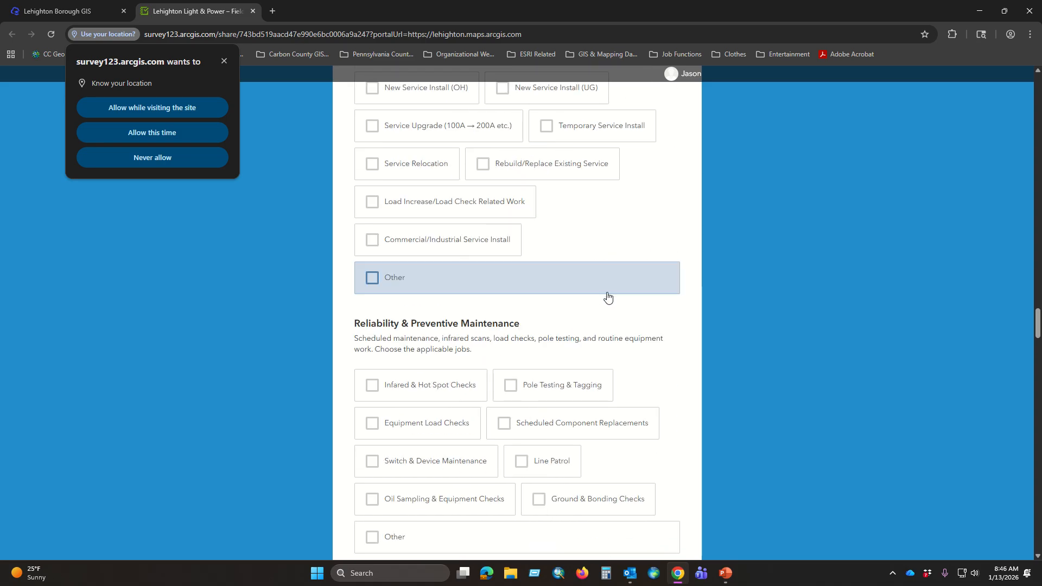
scroll(607, 298, down, 3)
scroll(608, 288, up, 14)
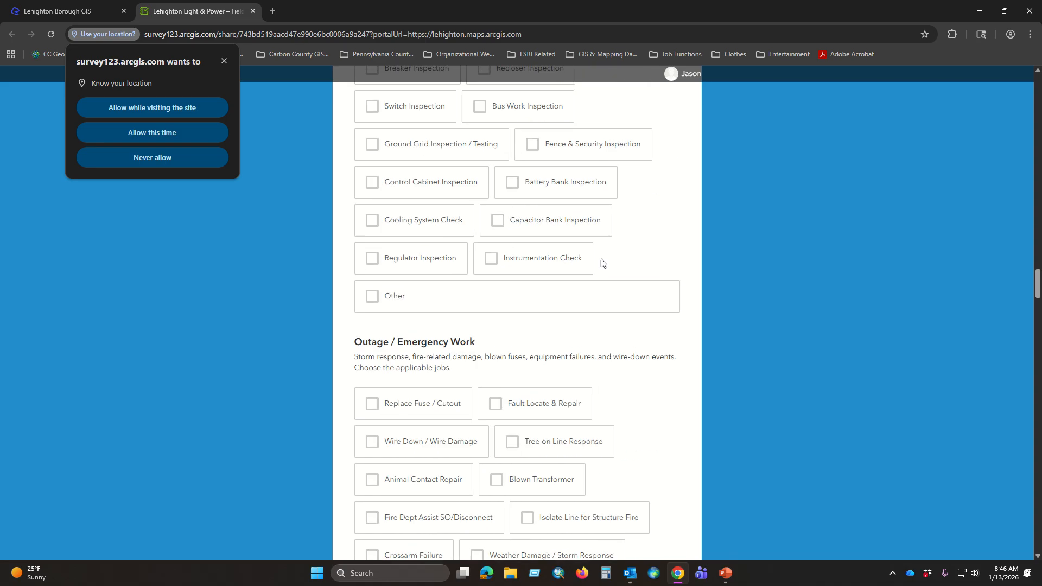
scroll(602, 264, up, 20)
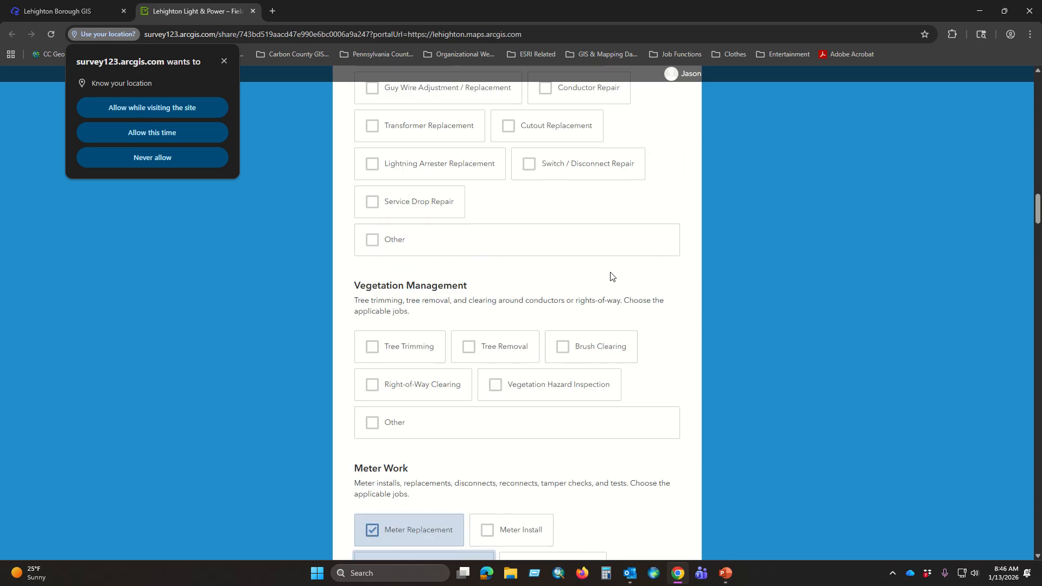
scroll(602, 279, up, 20)
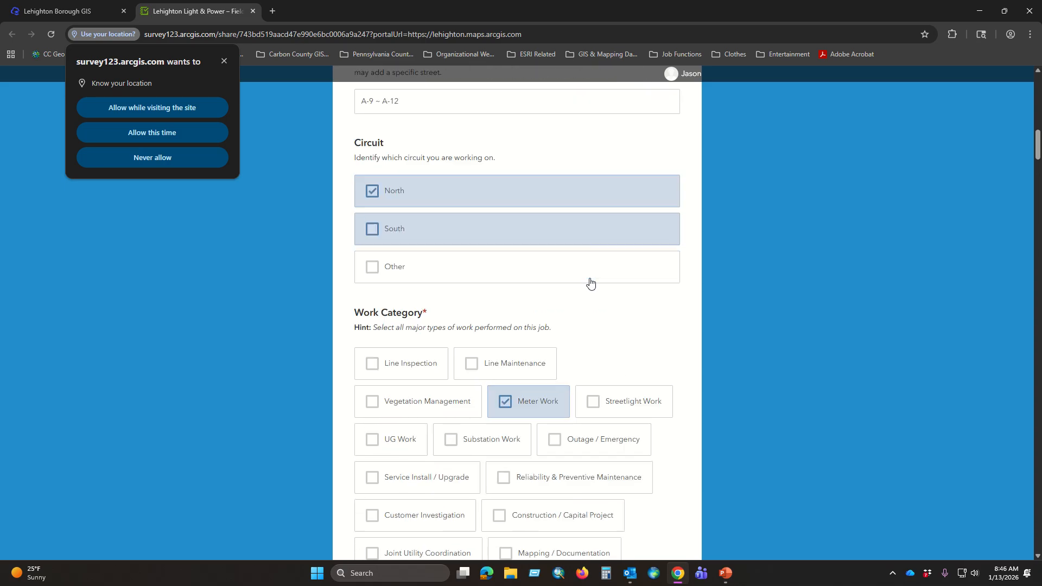
Step: Check the Work Category and Meter Work selections, then go past the remaining job lists to the planned-or-unplanned question
scroll(590, 282, down, 2)
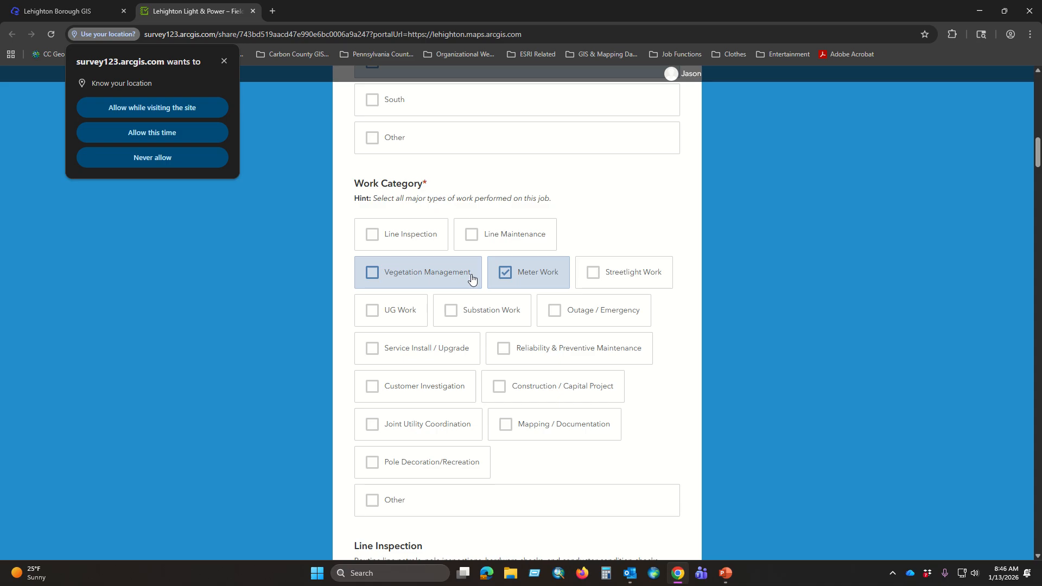
scroll(549, 308, down, 18)
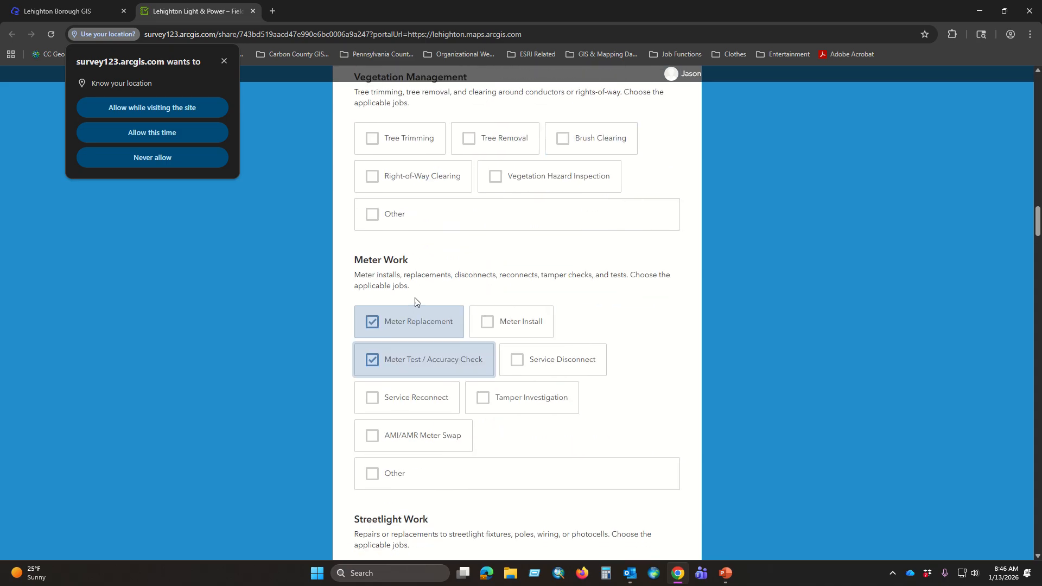
scroll(616, 314, down, 9)
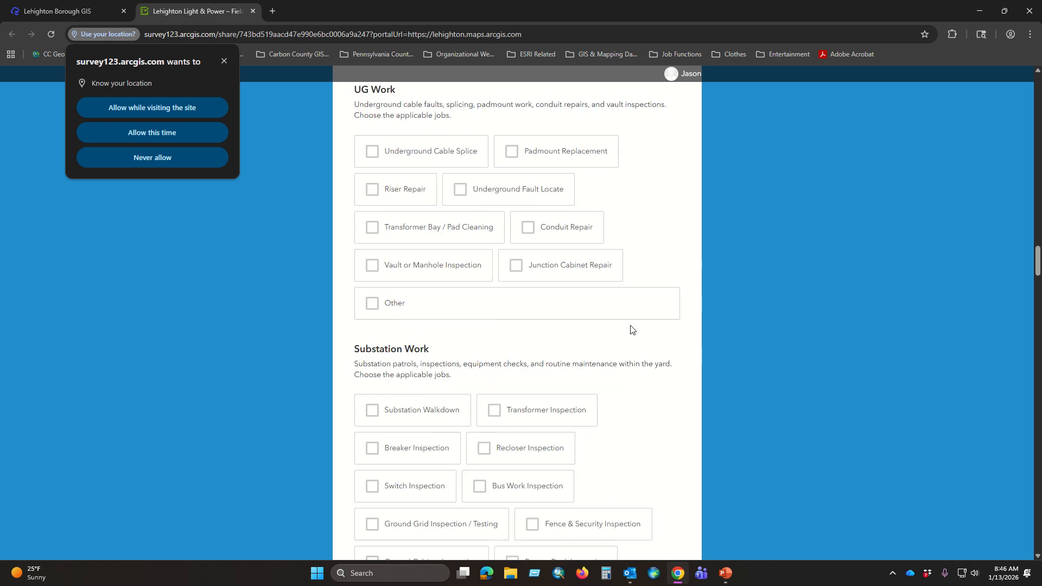
scroll(624, 320, down, 14)
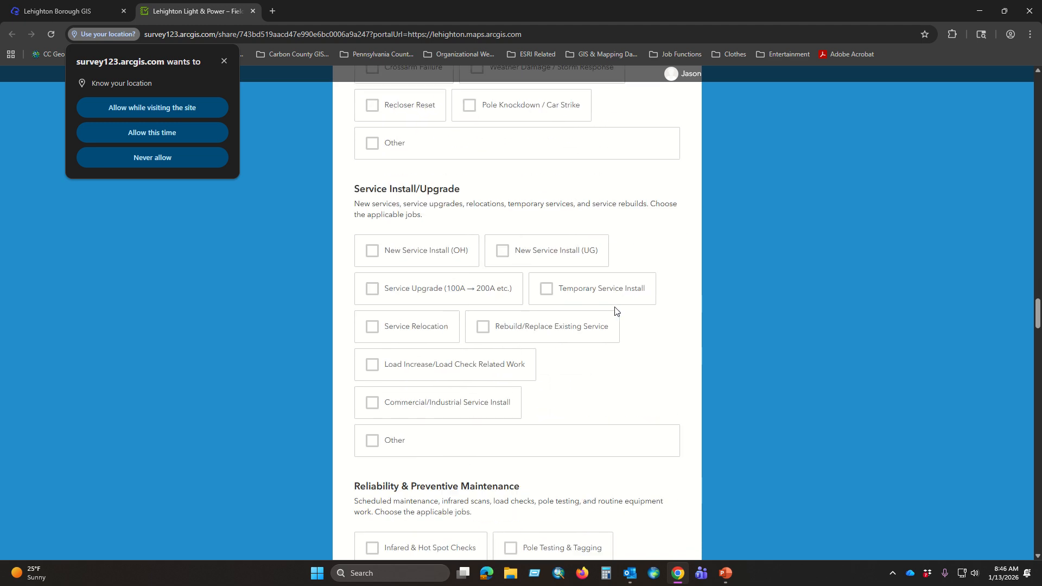
scroll(616, 311, down, 9)
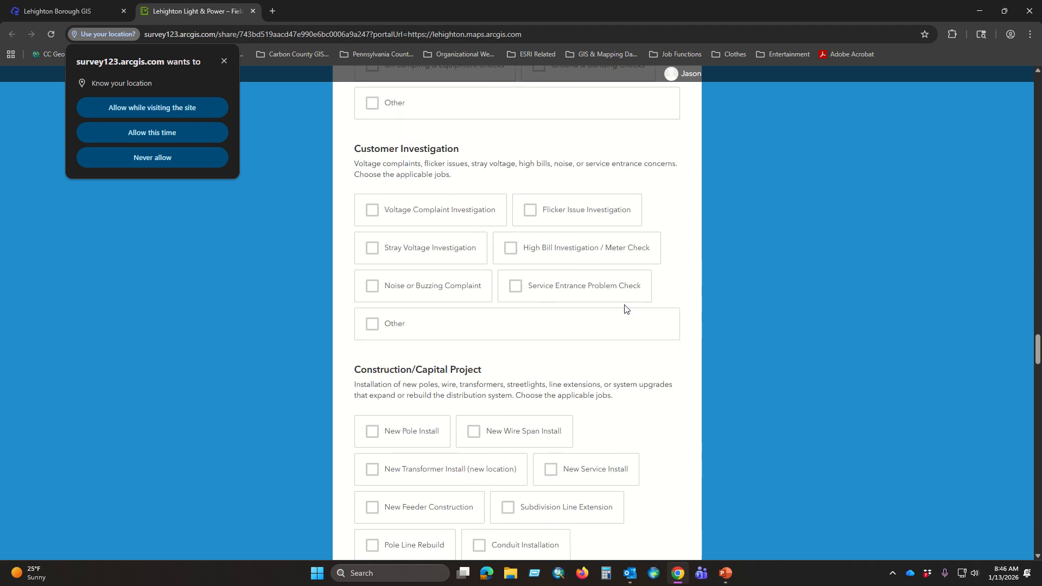
scroll(624, 308, down, 3)
scroll(623, 309, down, 5)
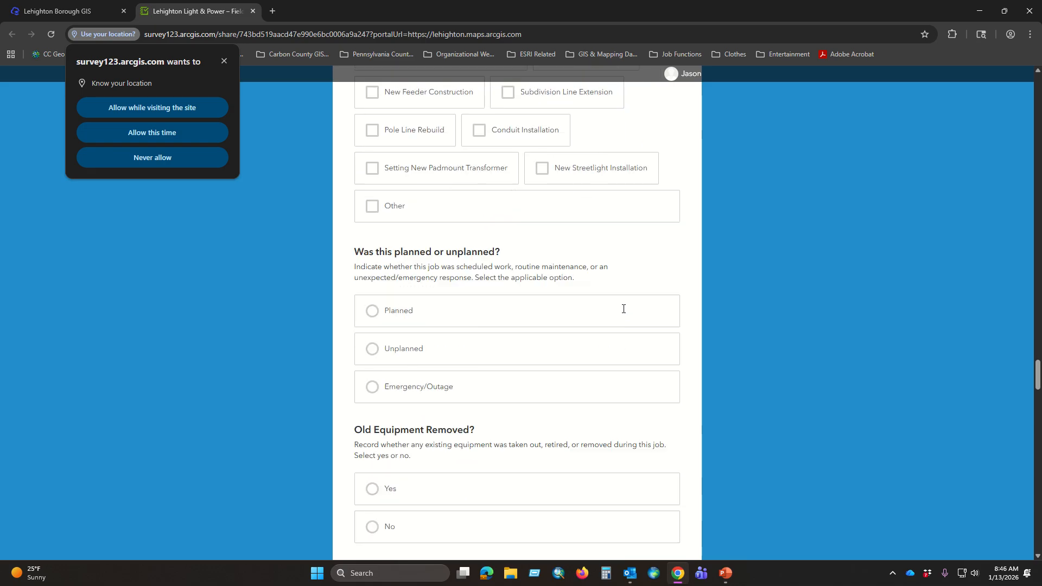
Step: Mark the job as Planned and answer Yes to Old Equipment Removed
scroll(623, 309, down, 1)
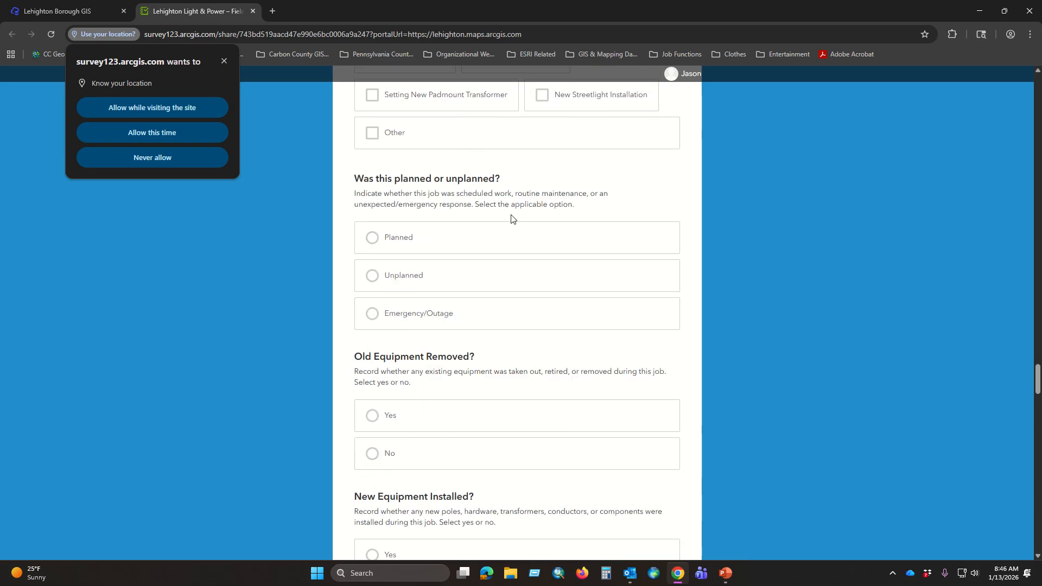
scroll(512, 219, up, 1)
scroll(472, 230, up, 4)
scroll(481, 249, down, 6)
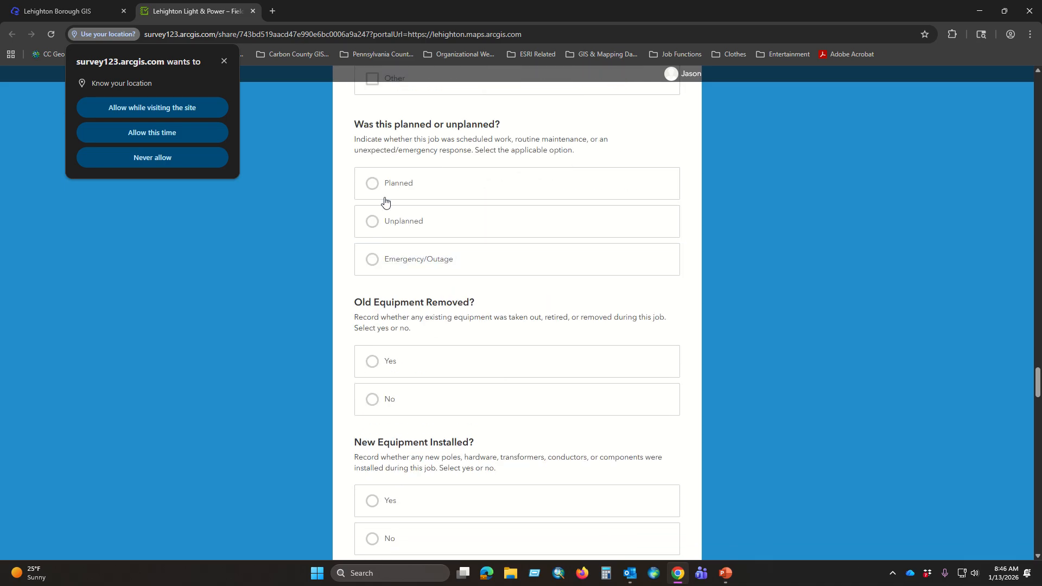
click(373, 186)
scroll(492, 228, down, 2)
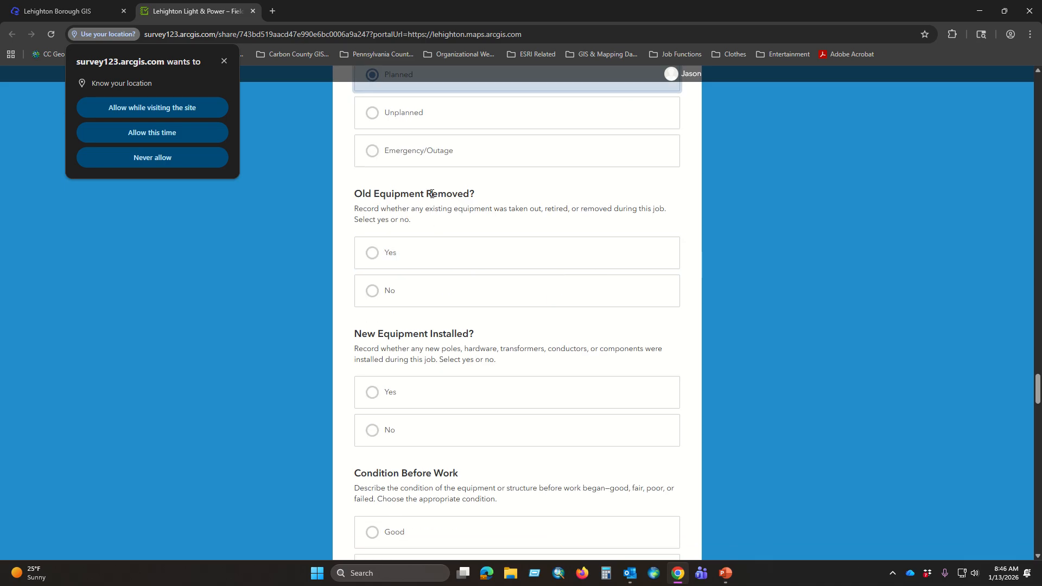
click(372, 253)
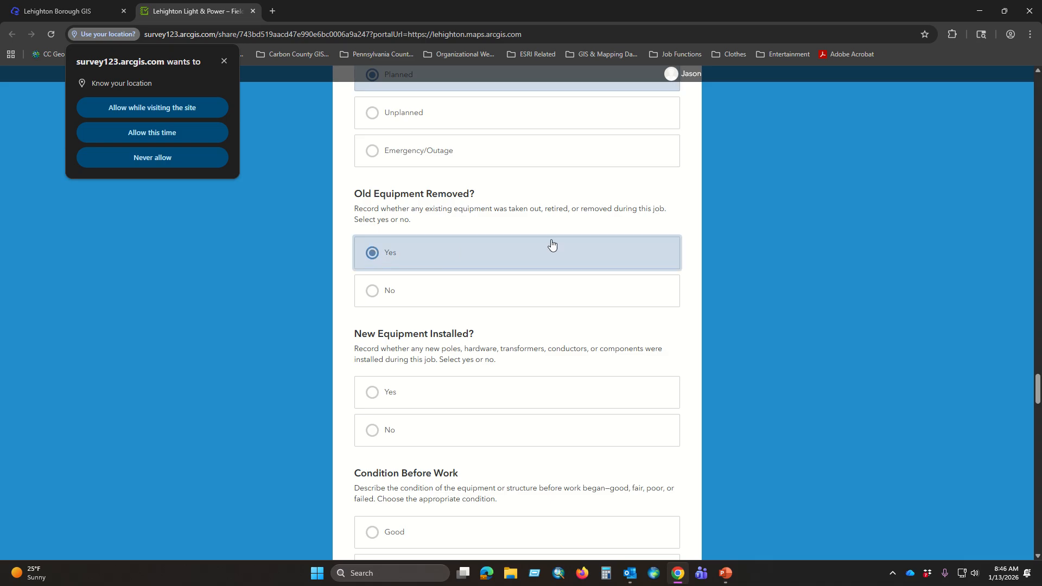
Step: Answer Yes to New Equipment Installed and set Condition Before Work to Good
scroll(559, 250, down, 2)
click(370, 287)
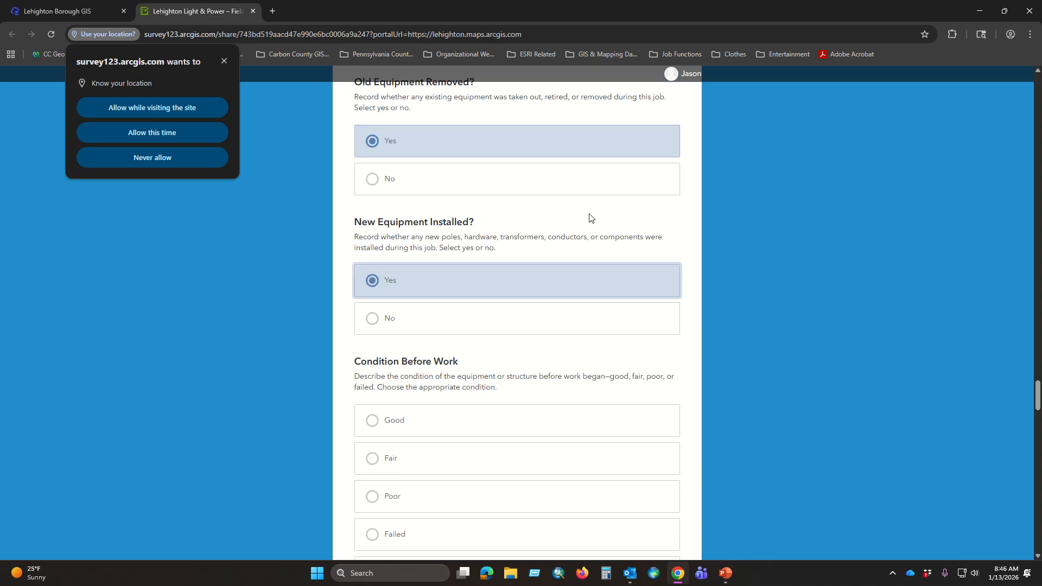
scroll(559, 329, down, 3)
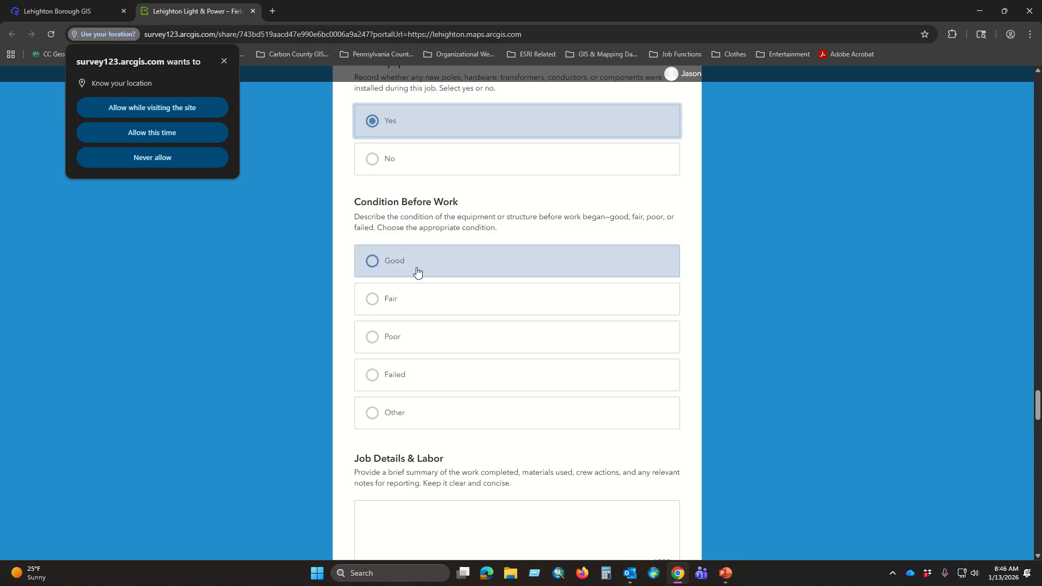
click(370, 261)
Step: Enter "Old meter was working, but replaced by new meter." as the Job Details & Labor summary
scroll(579, 222, down, 2)
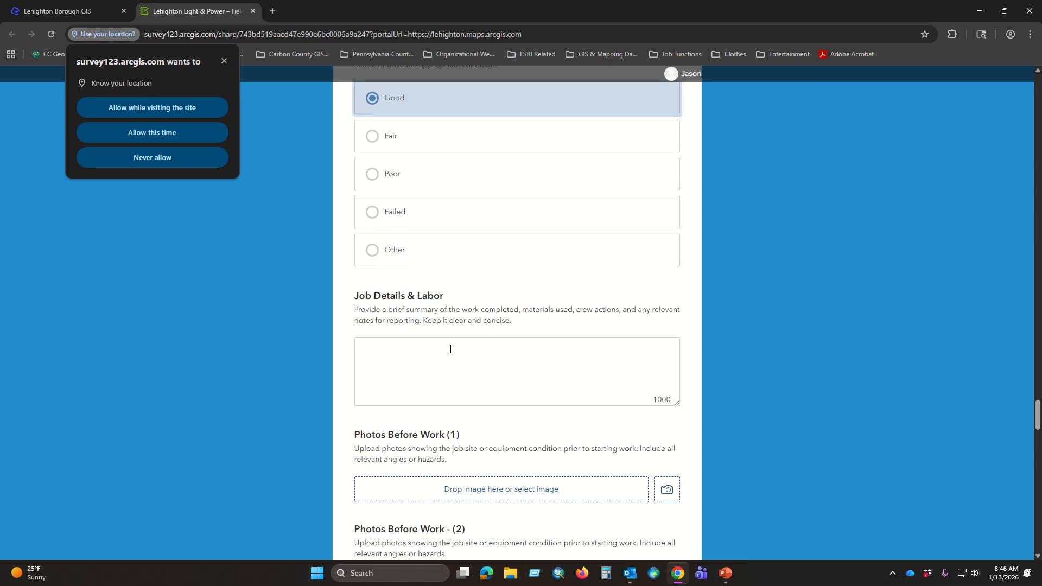
click(474, 357)
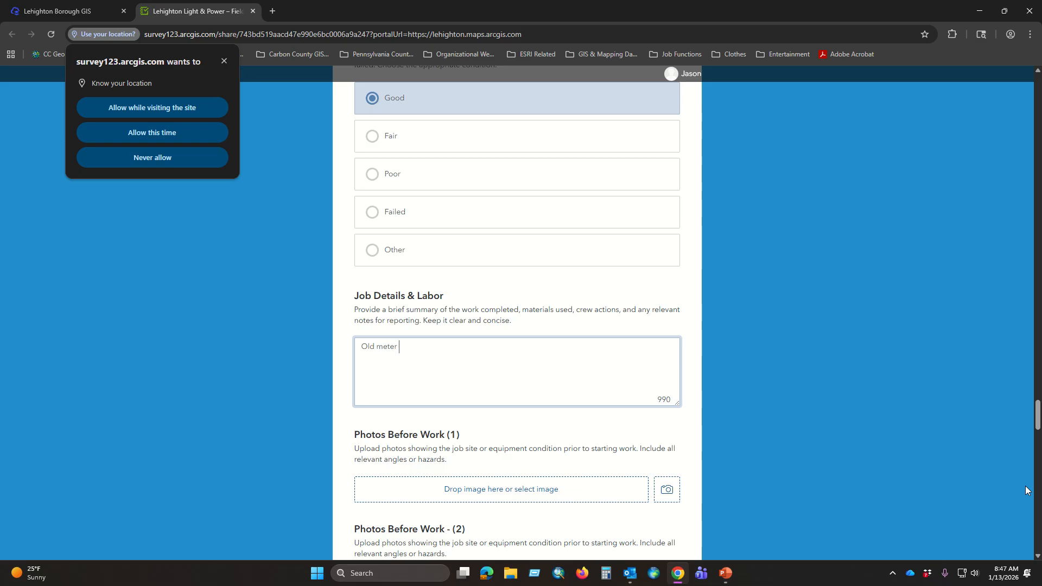
text(working.)
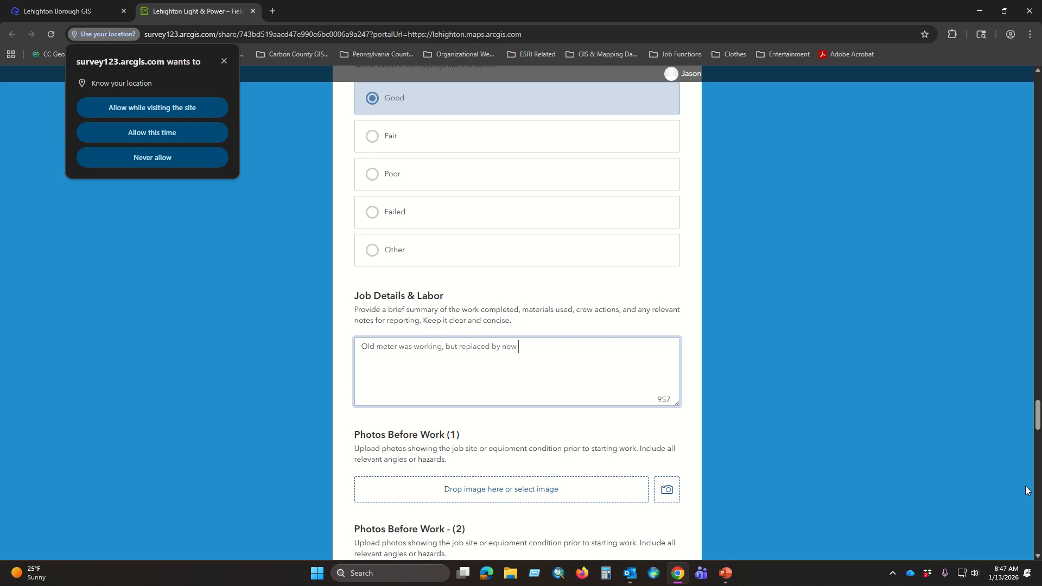
key(BackSpace)
key(BackSpace)
key(BackSpace)
Step: Dismiss the browser's location permission request and cancel the security warning about opening the .webp file
scroll(597, 333, down, 4)
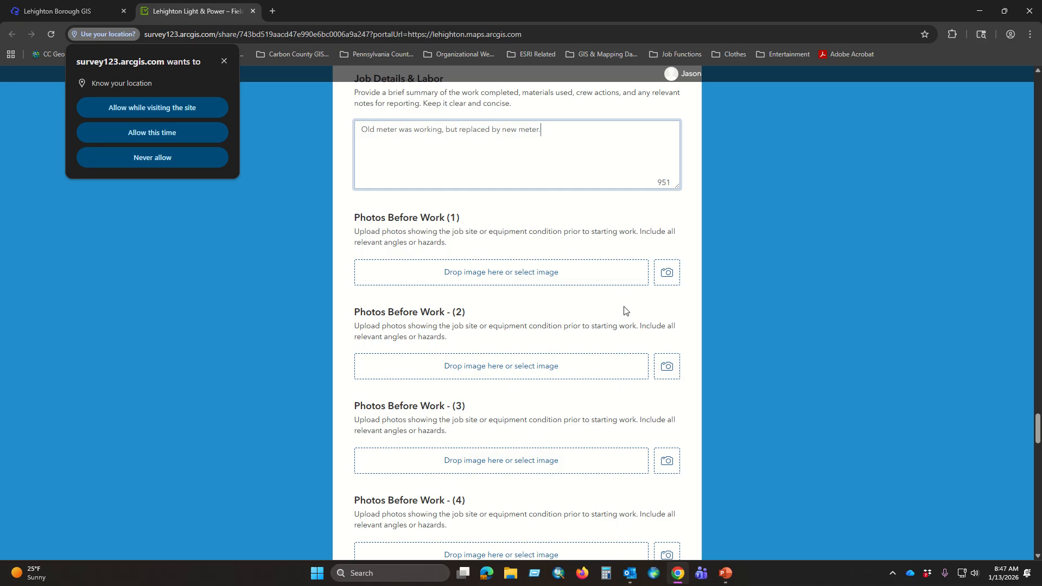
scroll(520, 295, down, 2)
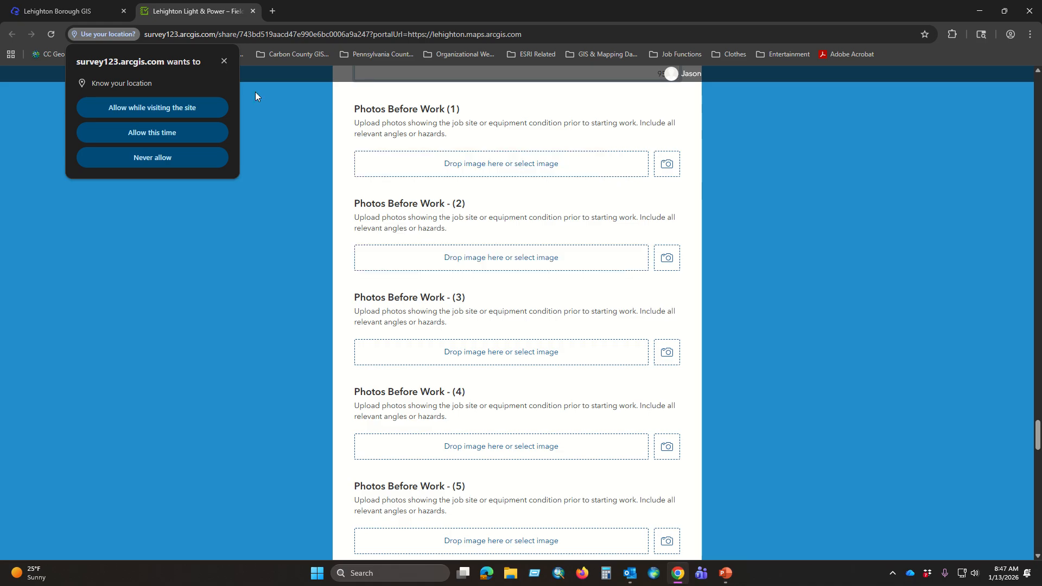
click(223, 61)
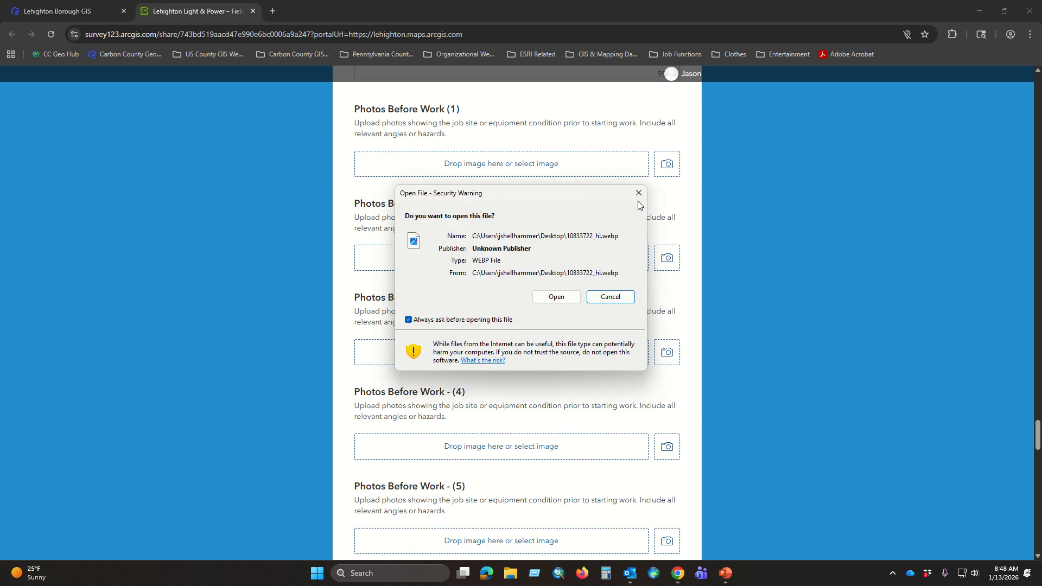
click(638, 193)
Step: Restore the browser to a smaller window and move it aside so the IPAD Photos folder on the desktop is accessible
click(1003, 12)
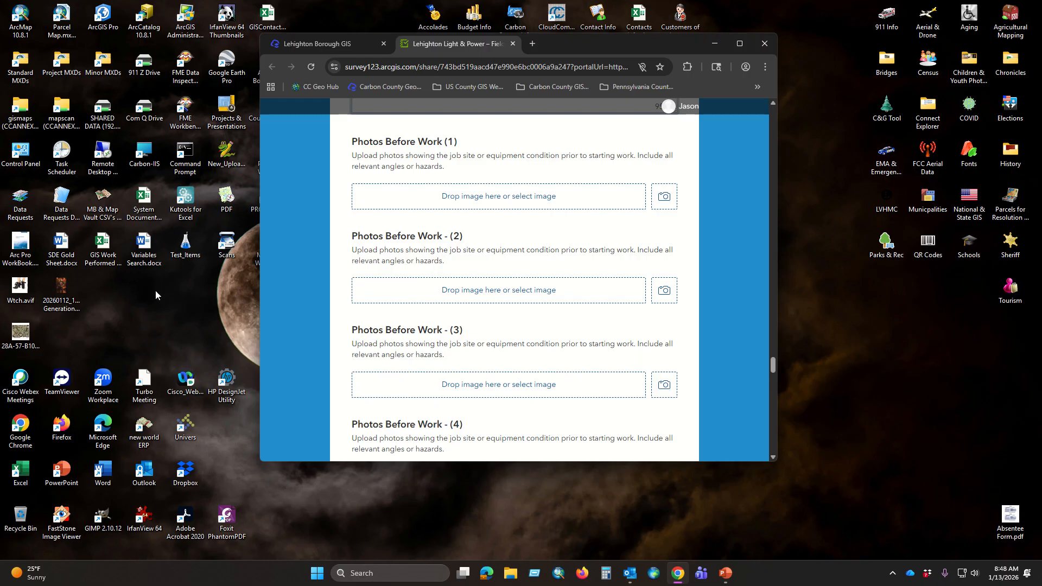
drag(617, 49, 347, 12)
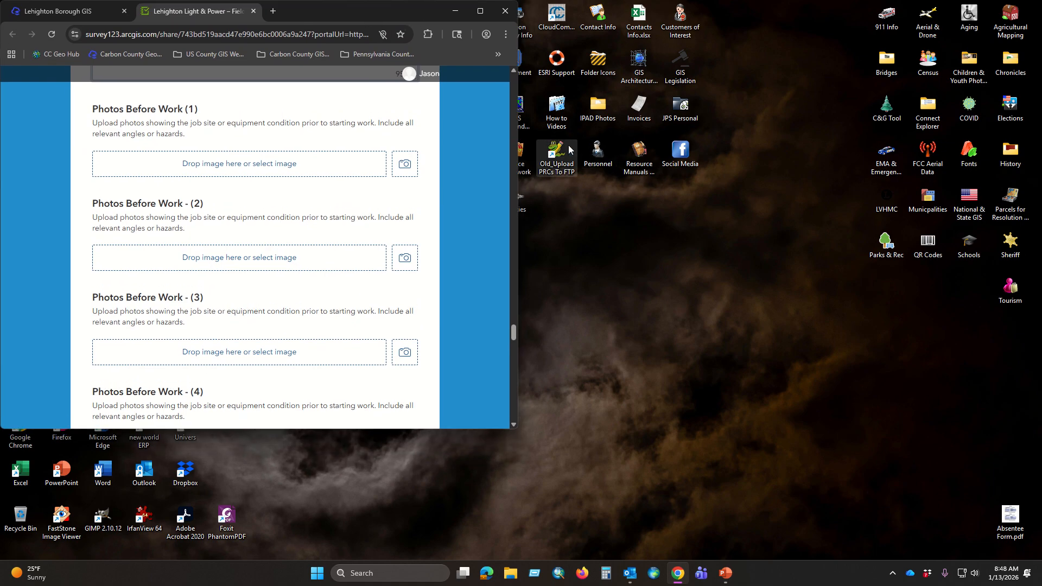
drag(404, 13, 376, 15)
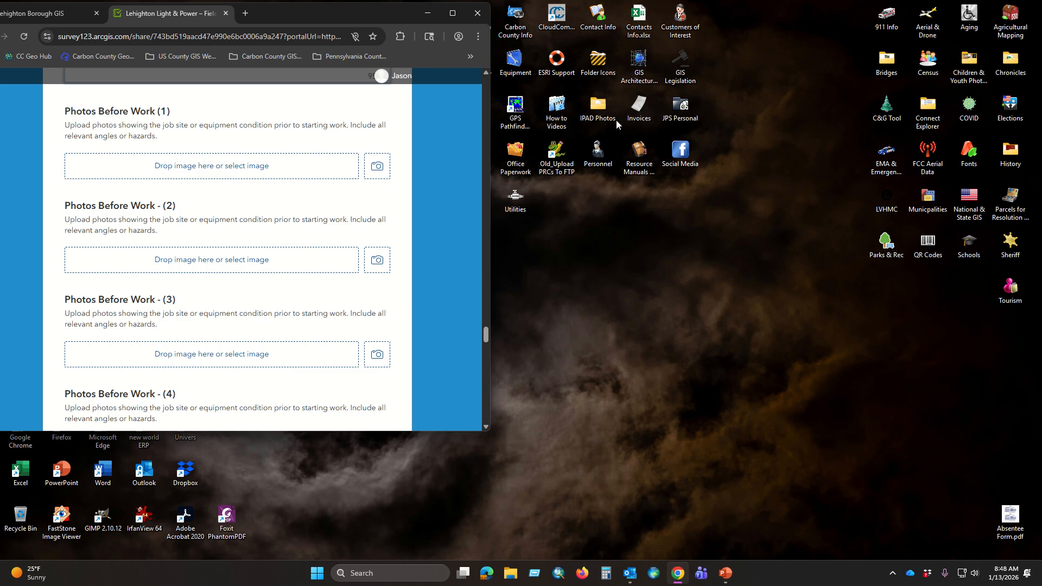
Step: Open the IPAD Photos folder from the desktop and arrange its window beside the survey form
click(599, 108)
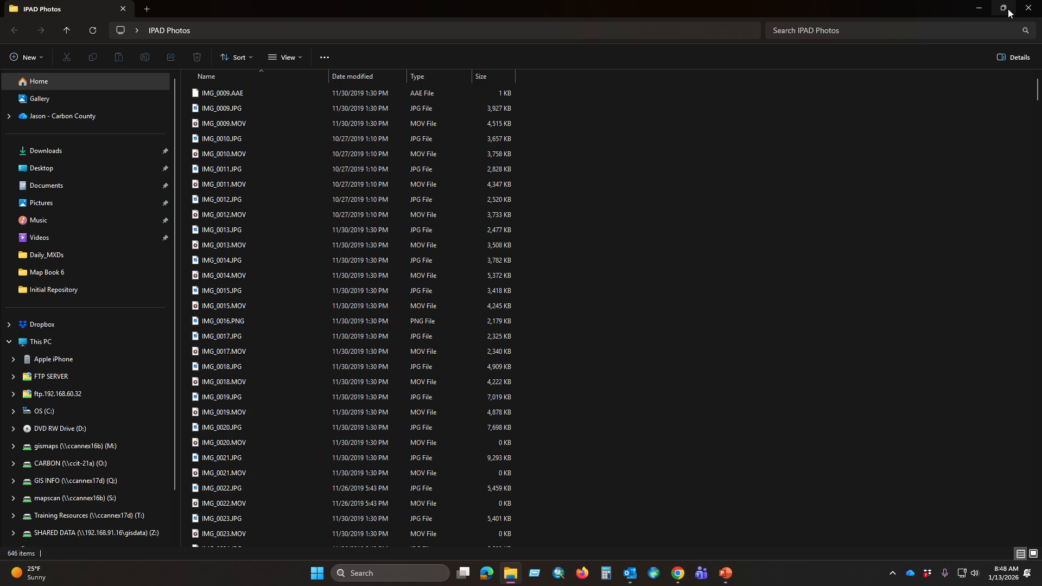
click(1003, 8)
drag(476, 86, 697, 6)
drag(420, 430, 497, 433)
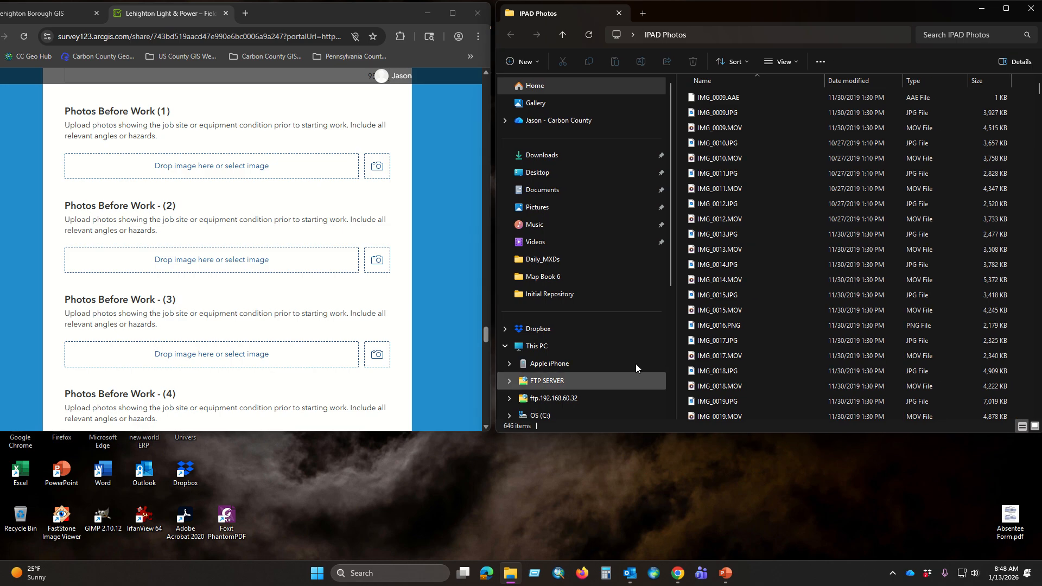
Step: Preview IMG_0013.JPG and attach it to Photos Before Work (1), and attach IMG_0014.JPG to Photos Before Work (2)
click(718, 234)
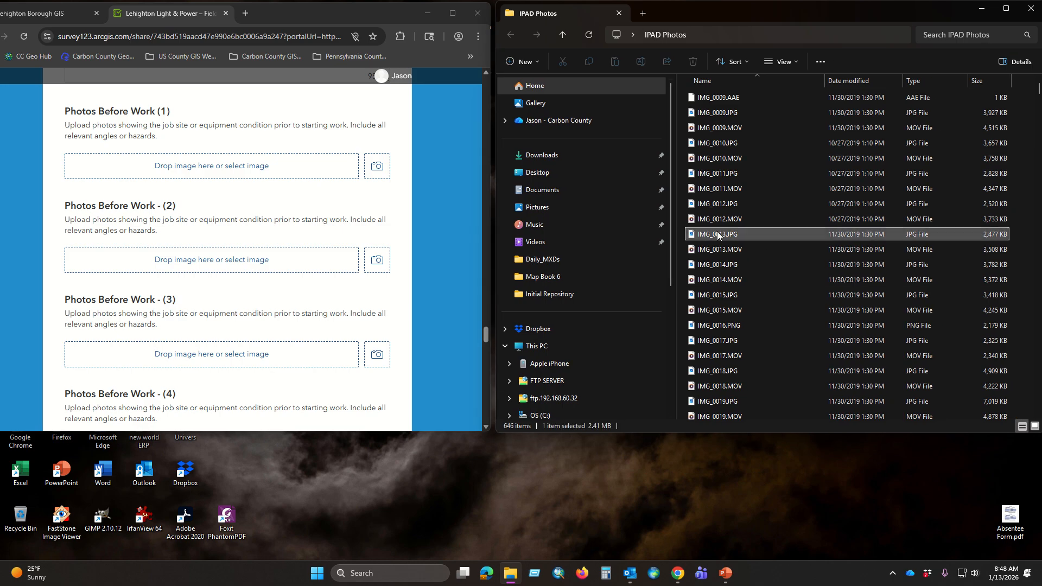
double_click(786, 237)
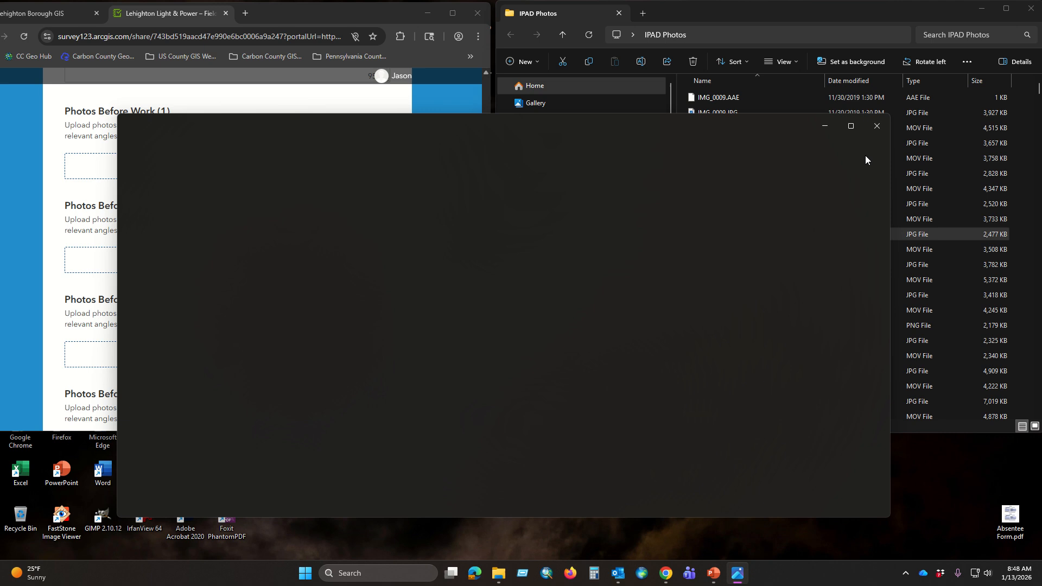
click(870, 127)
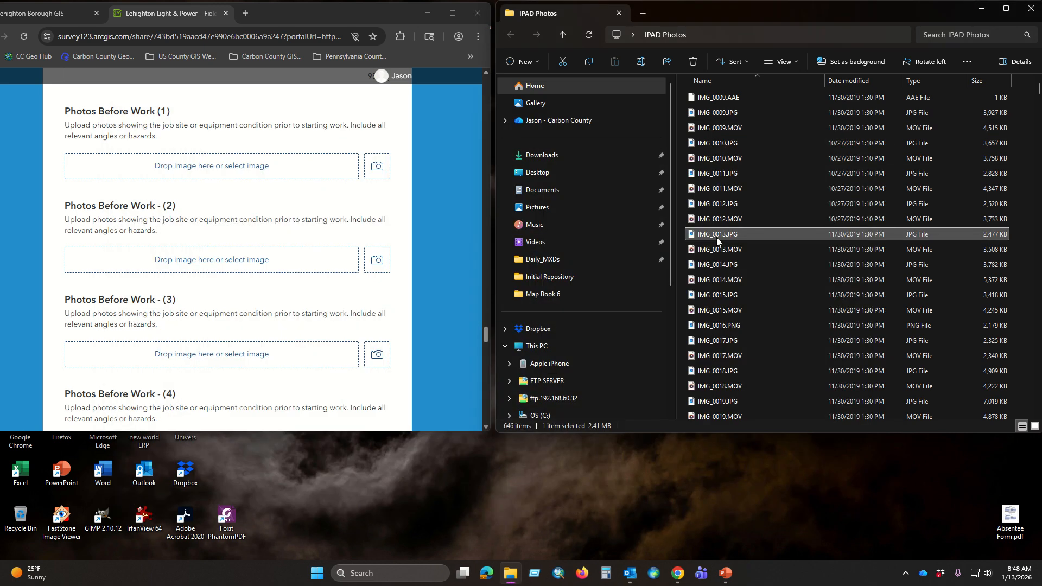
drag(719, 236, 224, 172)
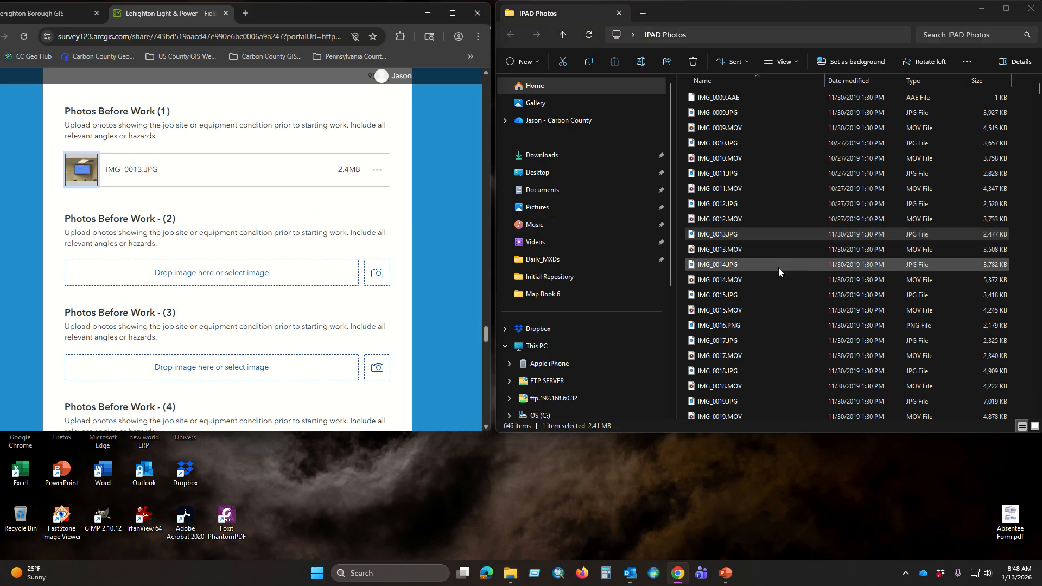
drag(720, 266, 207, 275)
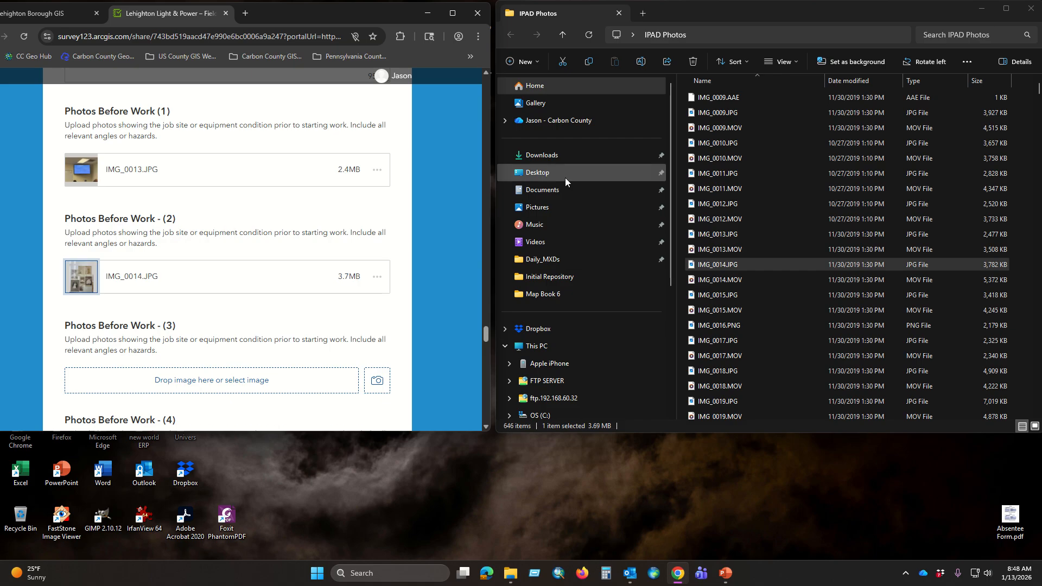
Step: Attach the Lehighton Water Authority Boundary Survey PDF from the desktop to the Sketch or Engineering Plans question
click(452, 14)
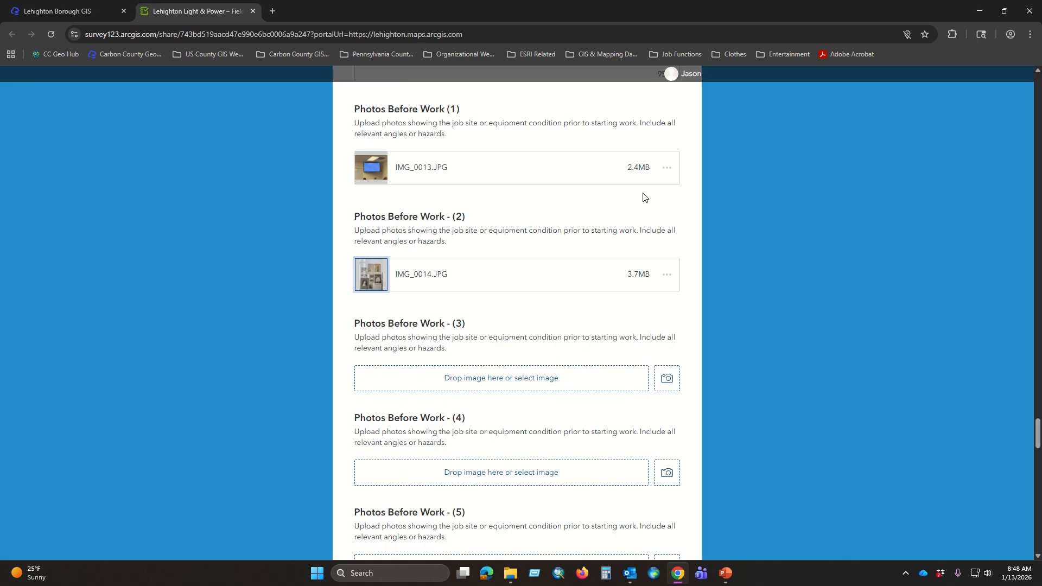
scroll(614, 249, down, 4)
scroll(546, 239, down, 4)
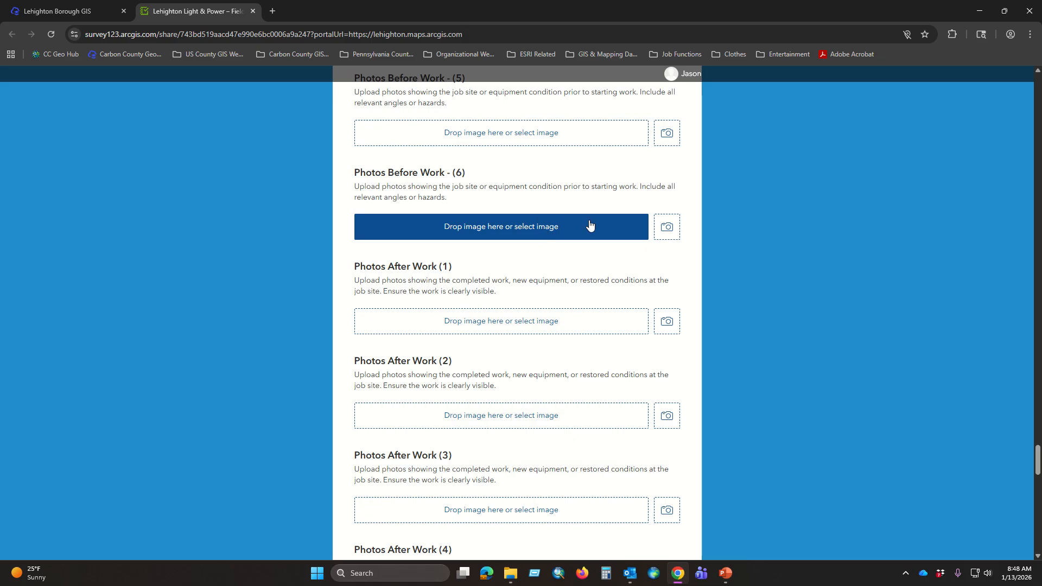
scroll(524, 281, down, 1)
scroll(510, 290, down, 1)
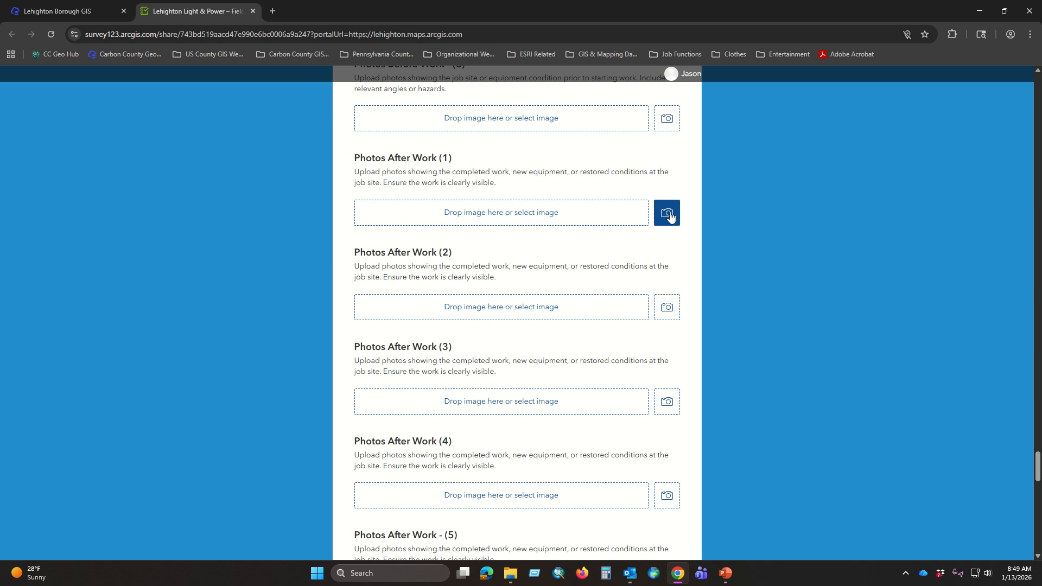
scroll(517, 246, down, 8)
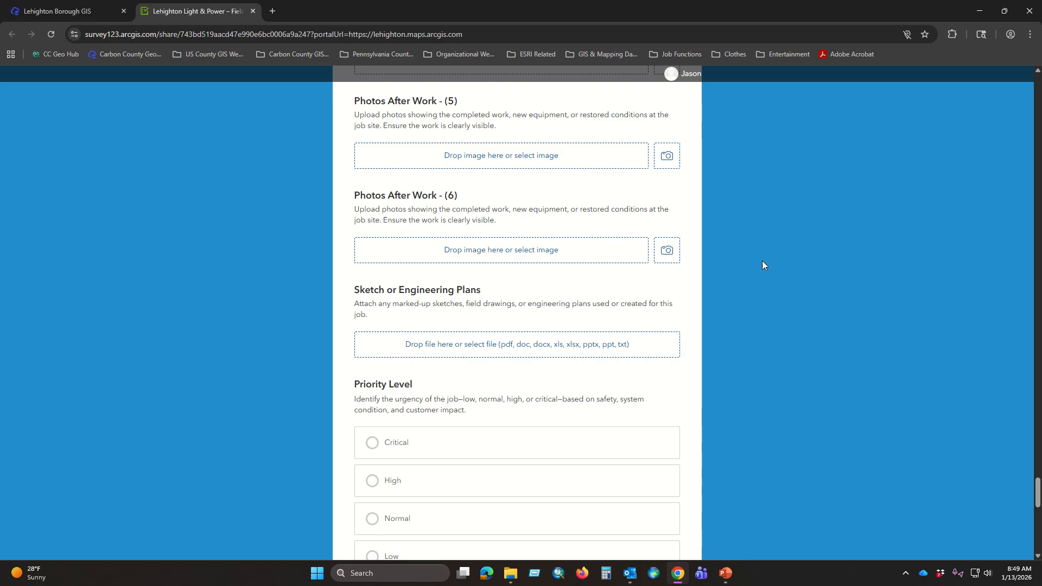
click(1003, 12)
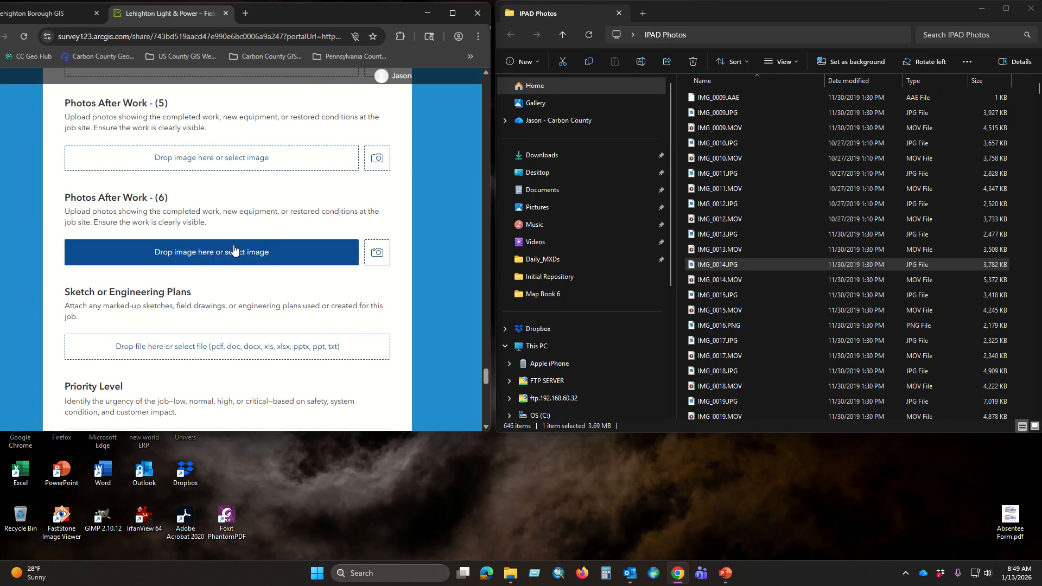
scroll(275, 282, down, 2)
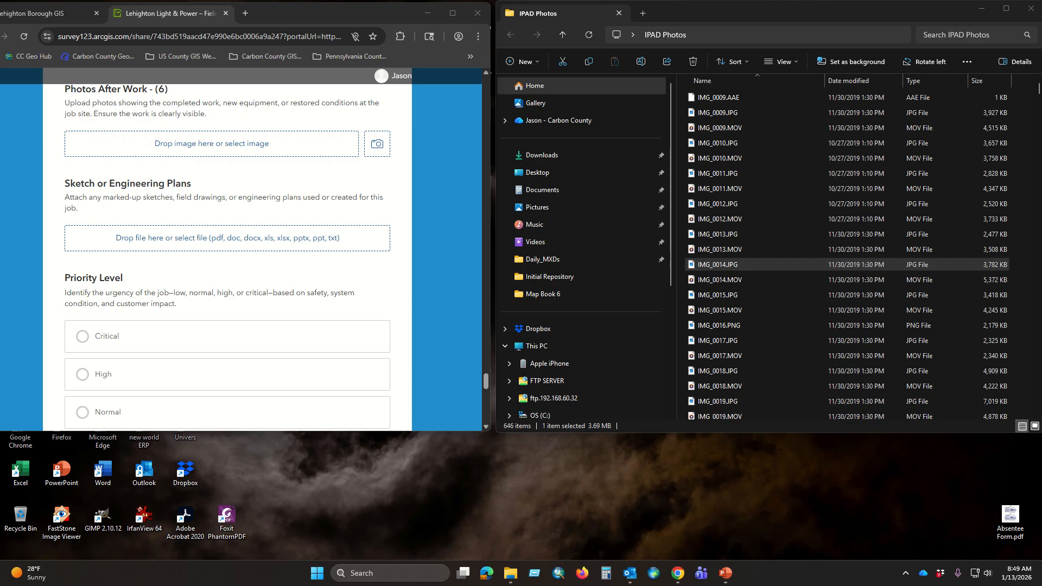
mouse_move(1039, 480)
mouse_down()
mouse_move(996, 484)
mouse_move(274, 303)
mouse_move(255, 239)
mouse_up()
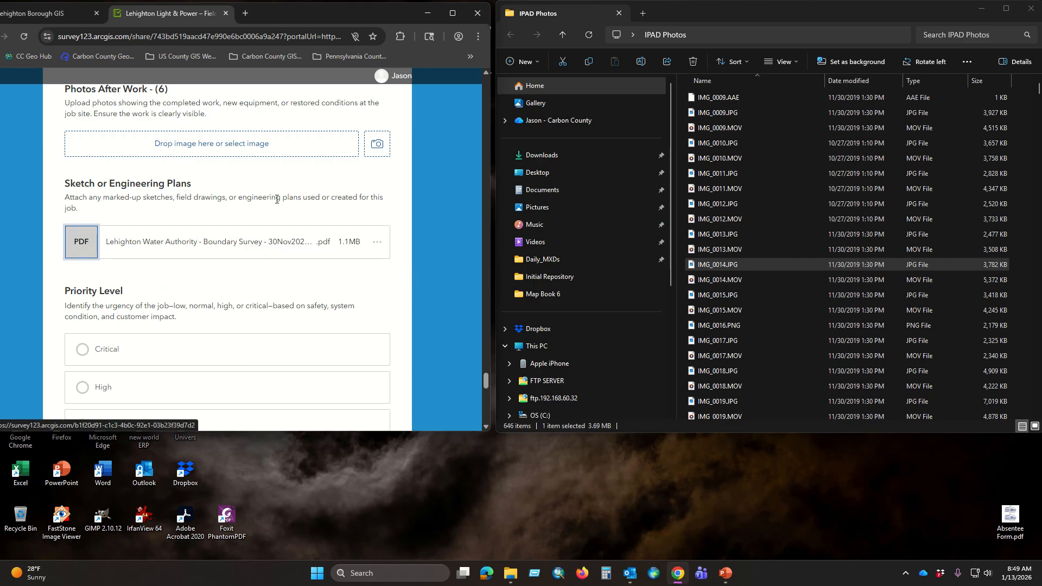
Step: Set the Priority Level to Low and answer No to Customer Impact
scroll(291, 210, down, 3)
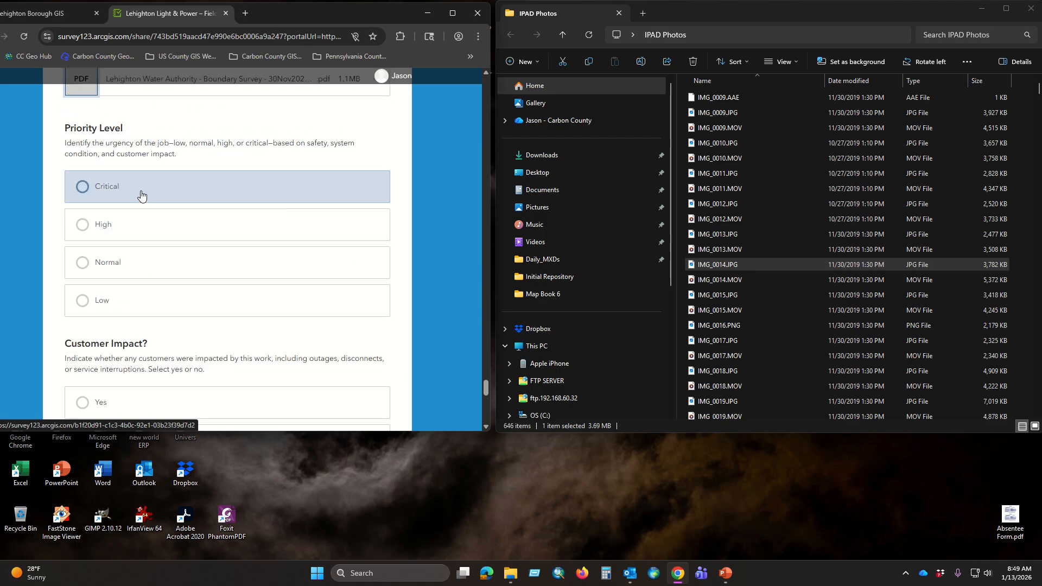
click(83, 301)
scroll(352, 211, down, 3)
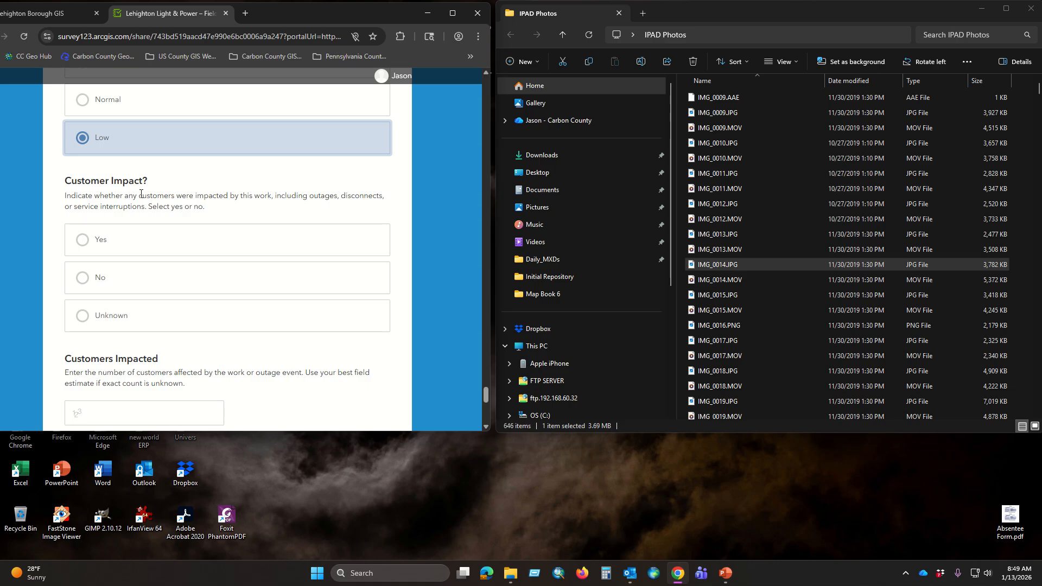
click(117, 275)
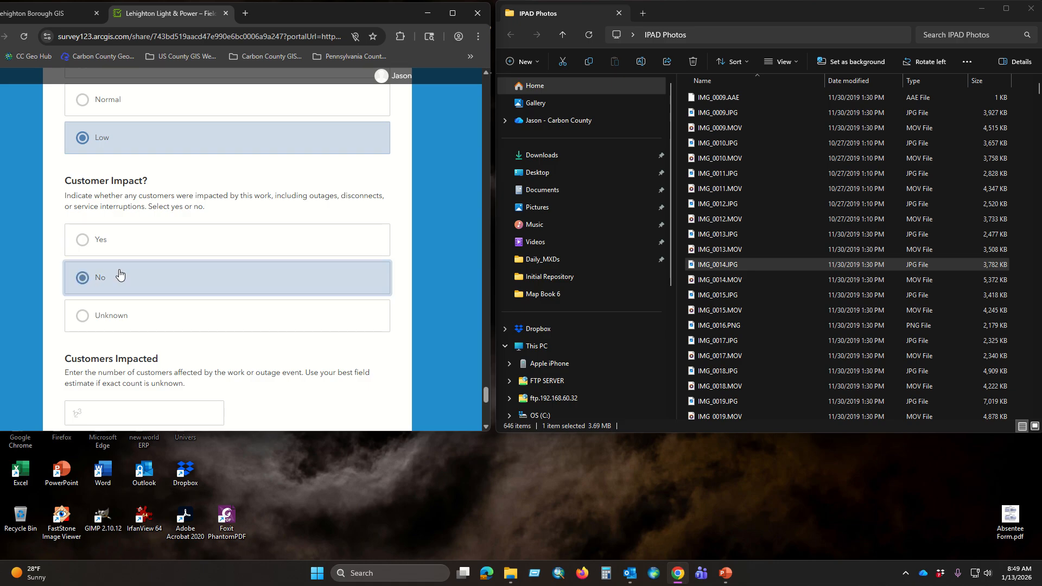
Step: Enter 1 for Customers Impacted and 20 minutes for Outage Duration
scroll(266, 222, down, 2)
scroll(255, 251, down, 1)
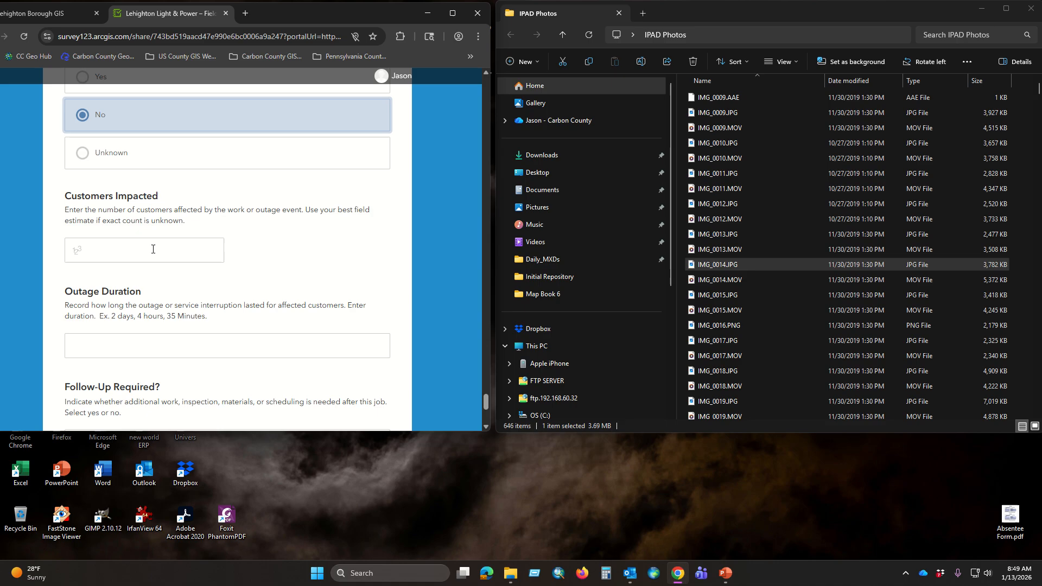
click(142, 247)
text(1)
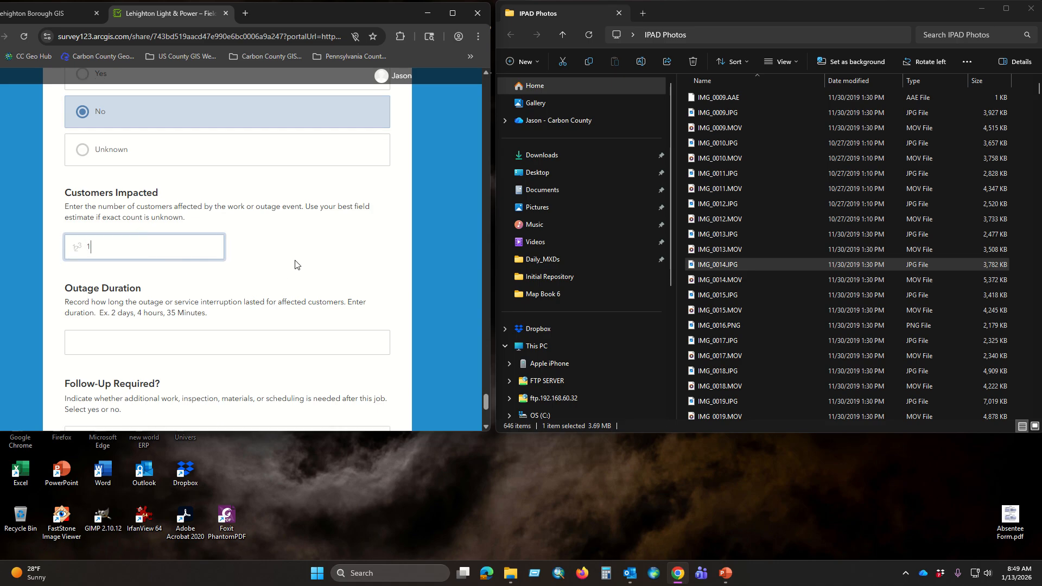
scroll(288, 261, down, 3)
click(219, 178)
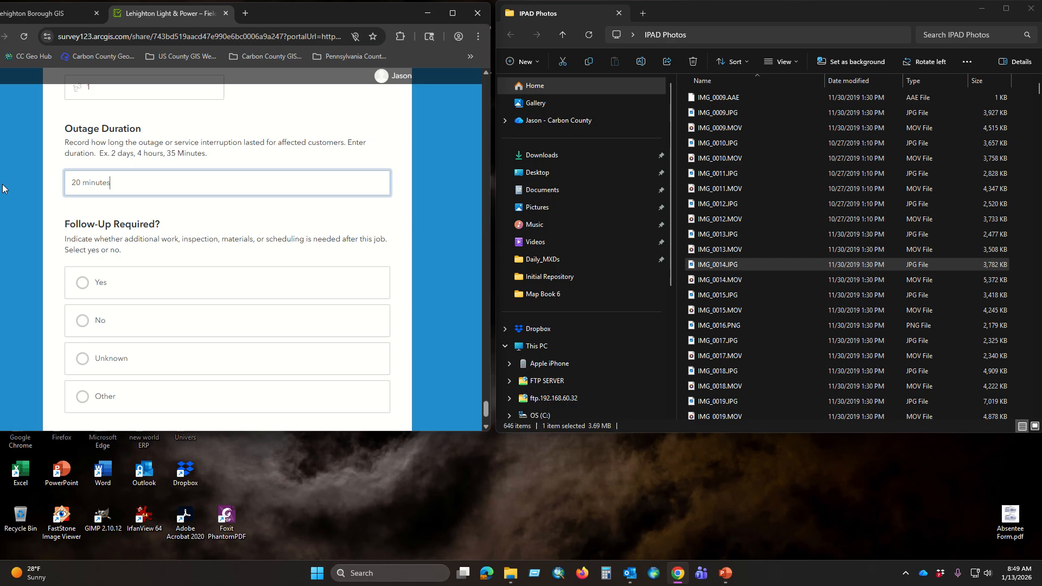
Step: Answer No to Follow-Up Required and submit the completed survey
scroll(254, 209, down, 1)
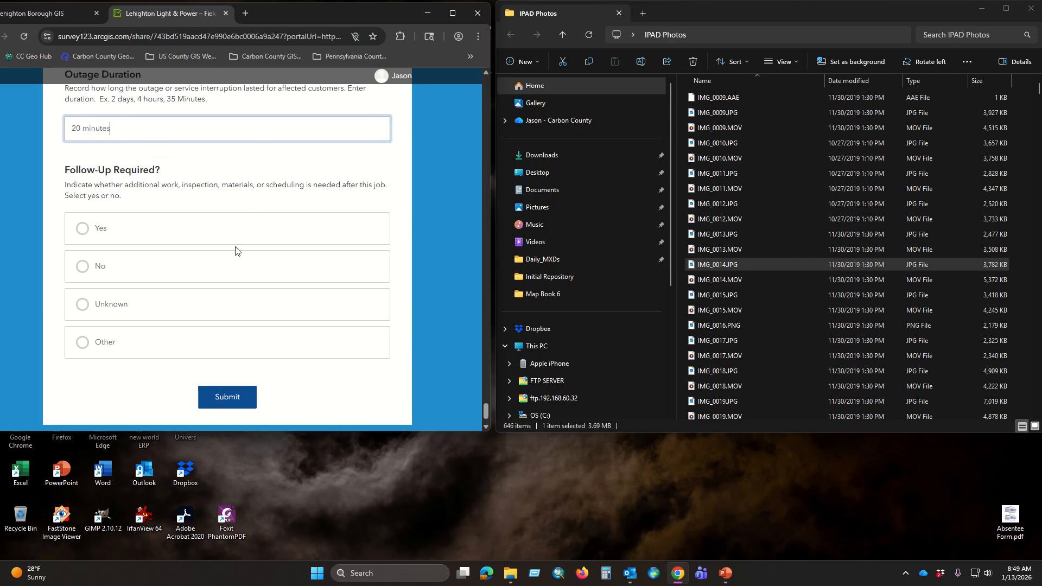
click(130, 267)
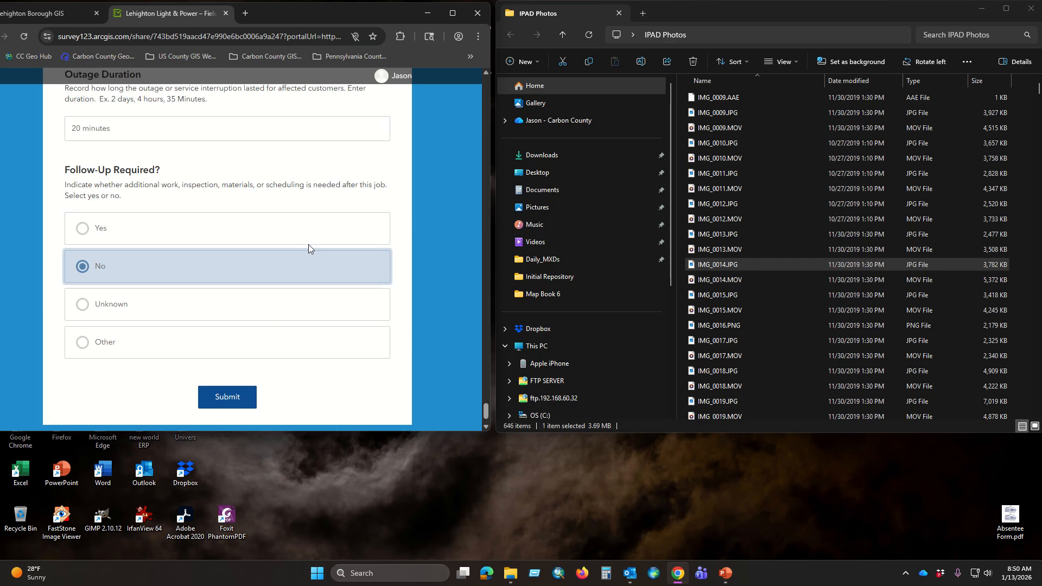
scroll(301, 266, down, 1)
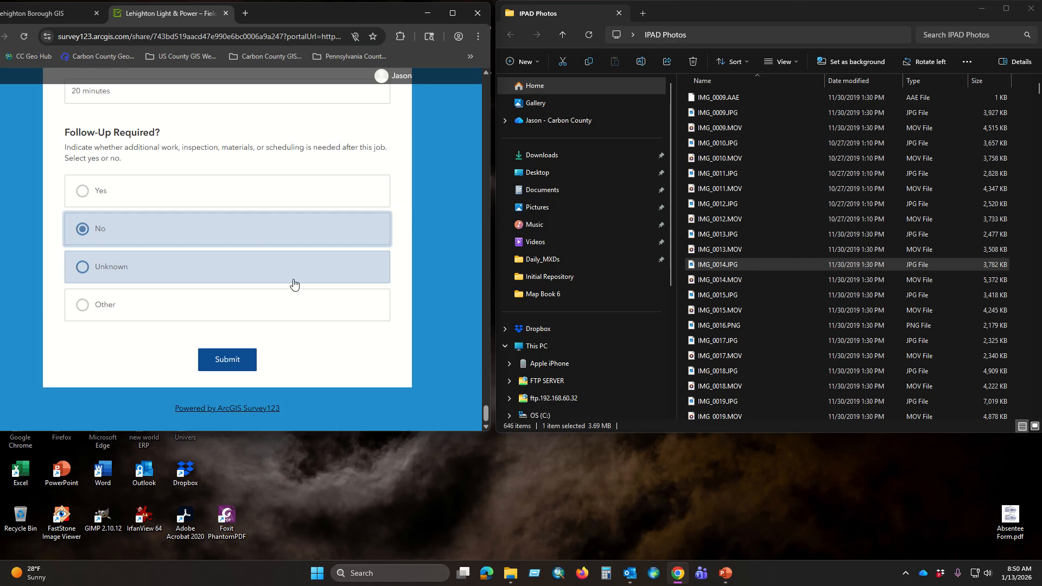
click(224, 362)
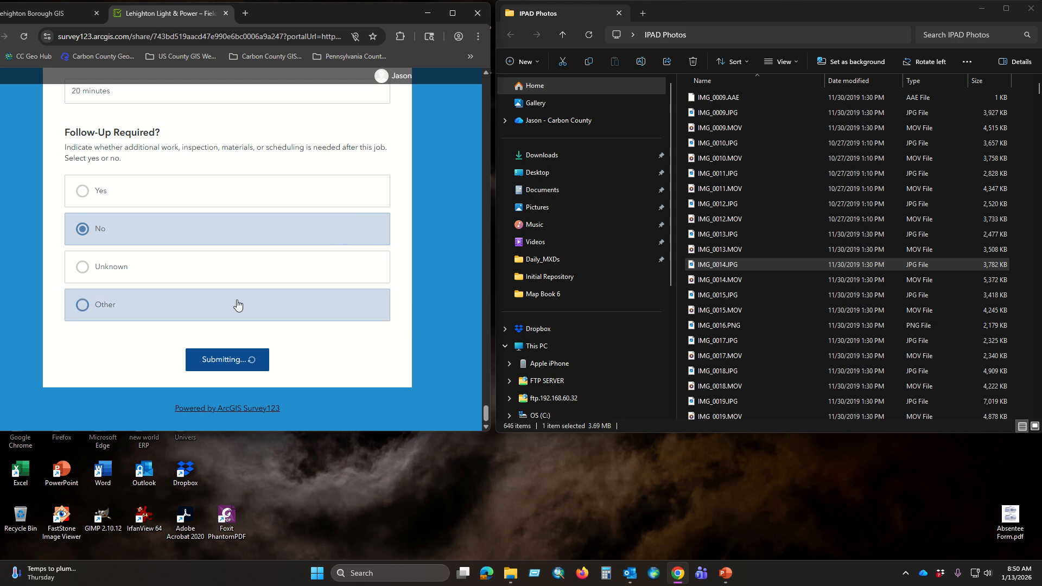
Step: Maximize the browser window and reload the Field Work Job Tracker survey as a blank form
click(453, 13)
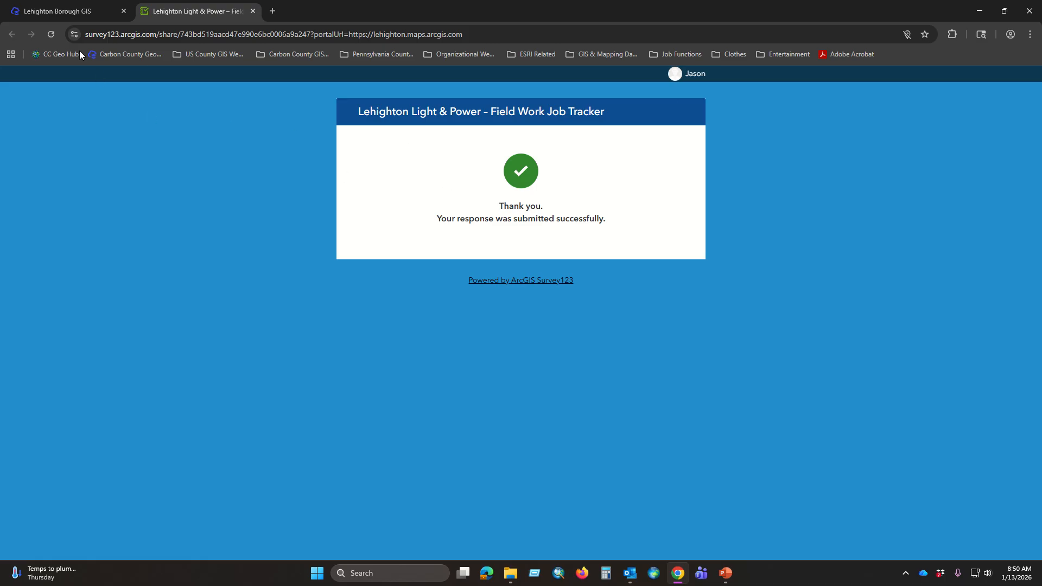
click(51, 33)
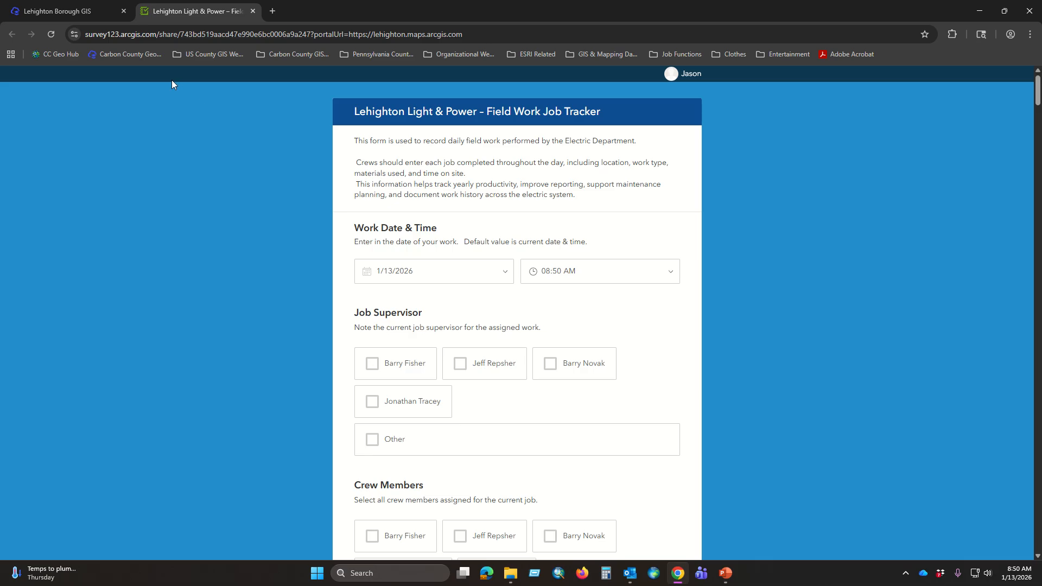
Step: Open the Lehighton Power & Light map from the Lehighton Borough GIS home page and show its legend for the downtown area
click(60, 10)
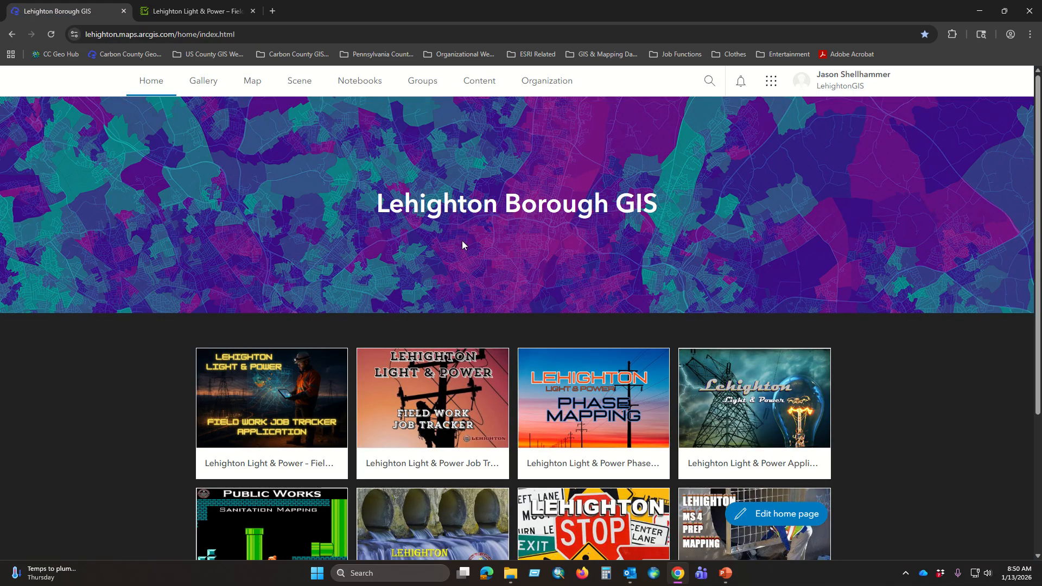
click(272, 401)
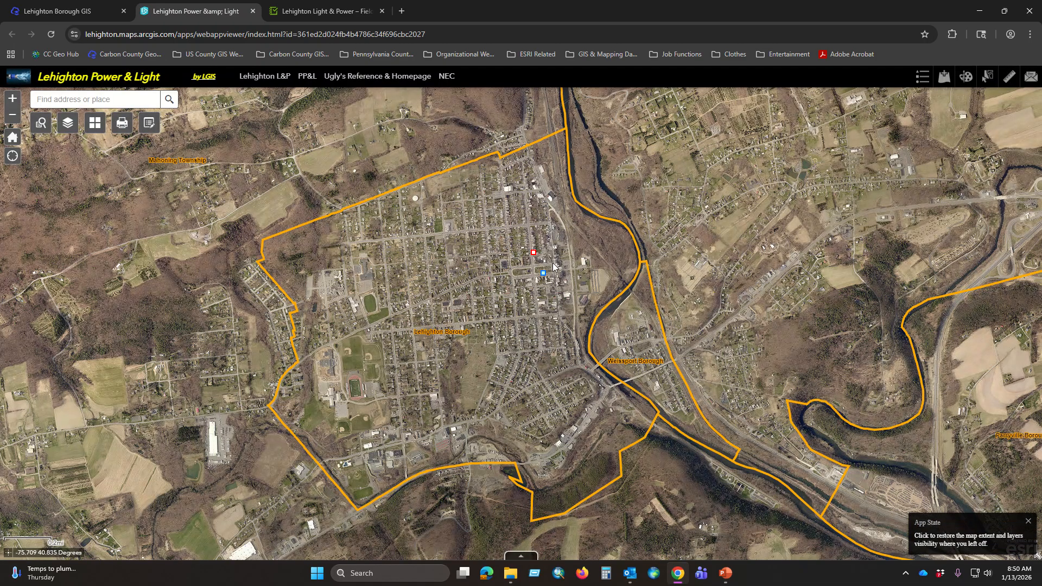
scroll(536, 251, up, 2)
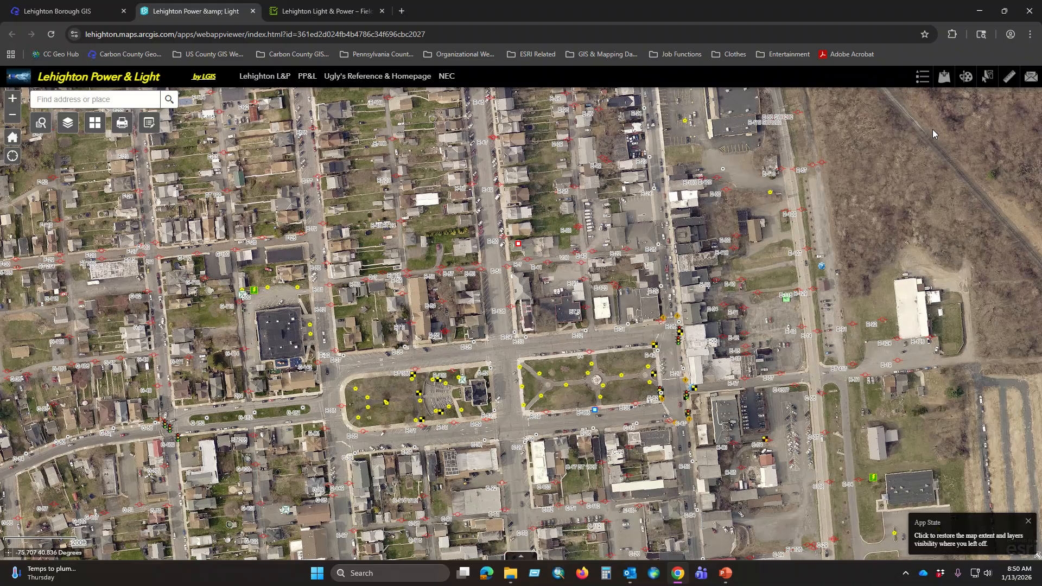
click(920, 77)
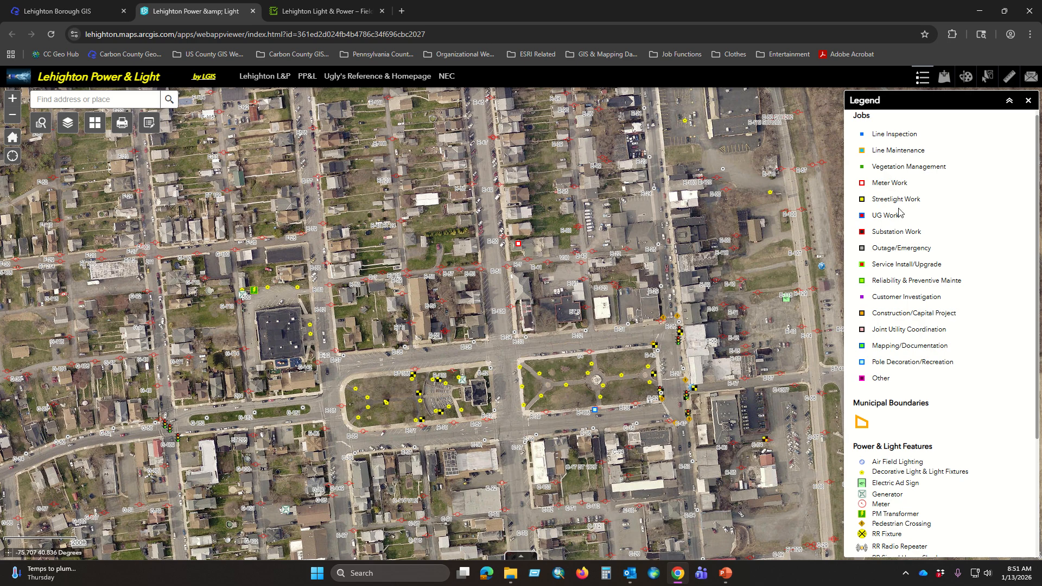
Step: Open the new Meter Work job's record on the map and review its fields down to the attachments
click(519, 244)
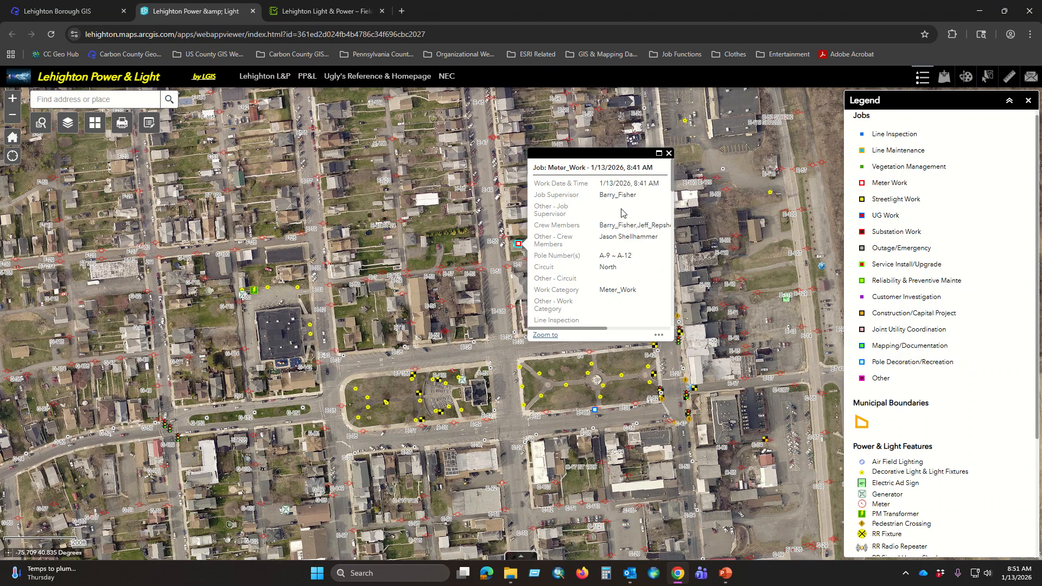
scroll(619, 213, down, 6)
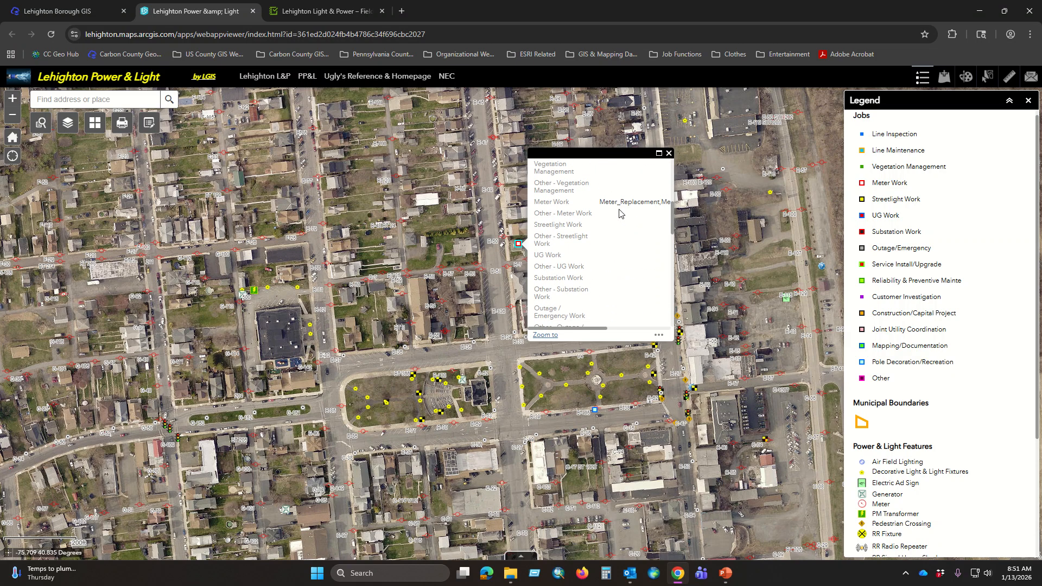
scroll(619, 213, down, 8)
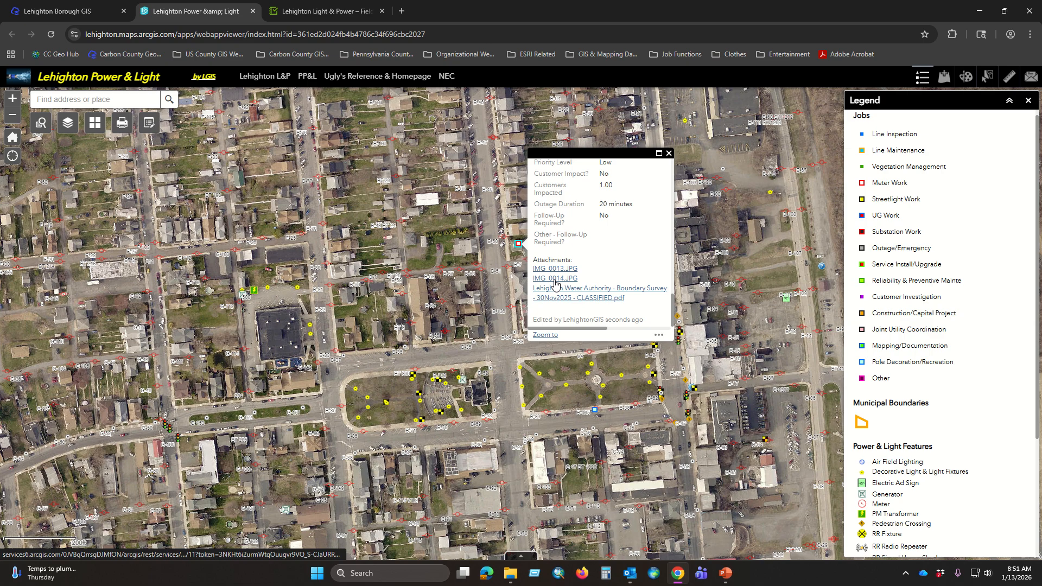
Step: View the job's IMG_0013.JPG and Lehighton Water Authority Boundary Survey PDF attachments, and close the job record
click(553, 269)
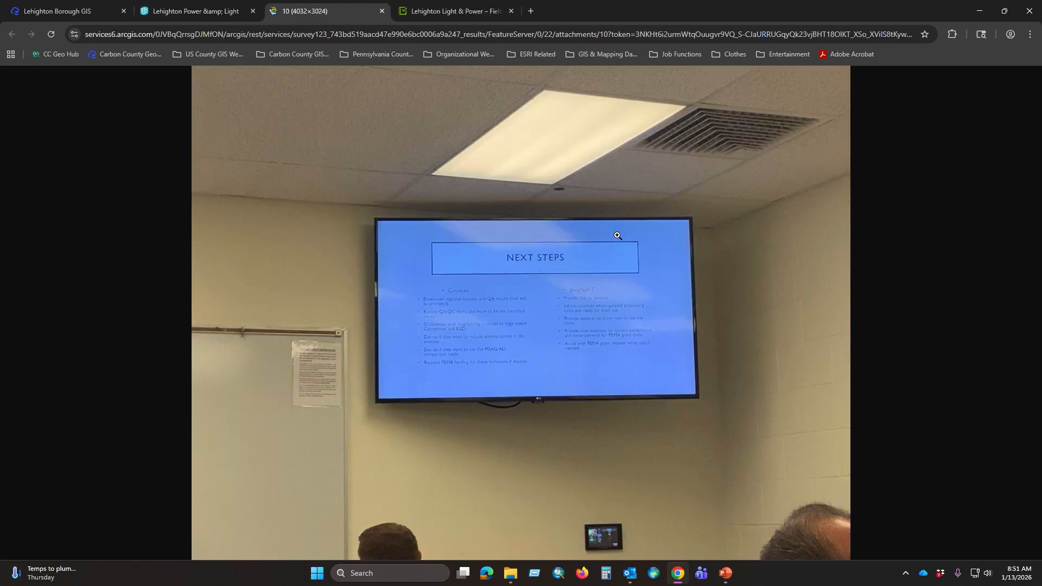
click(382, 11)
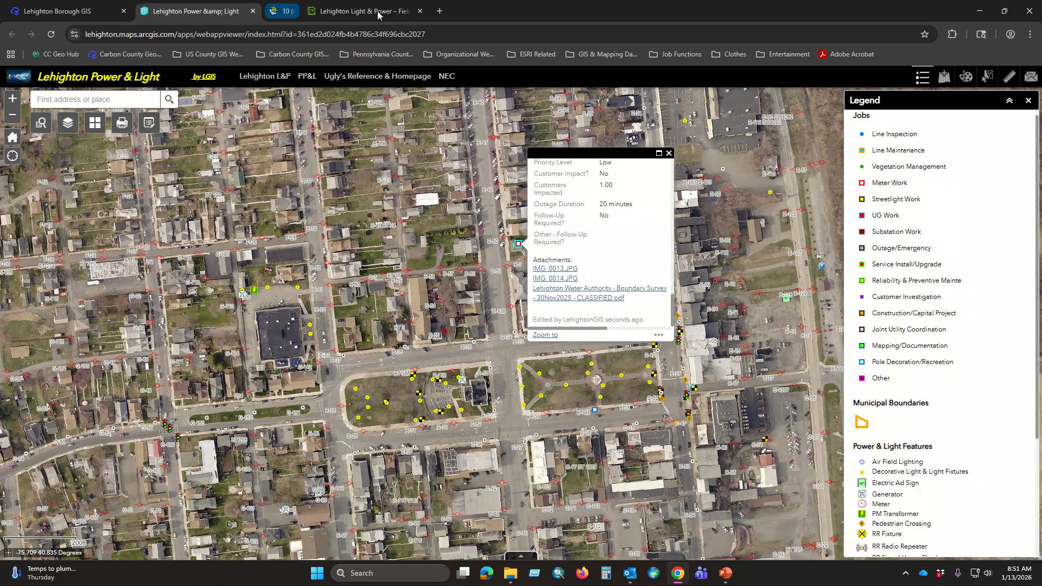
click(572, 293)
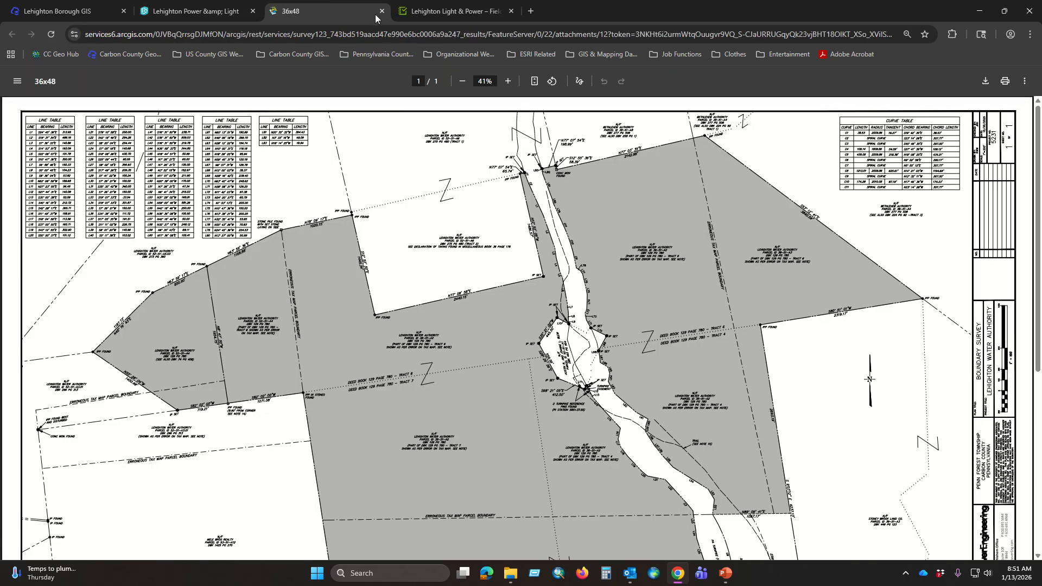
click(381, 11)
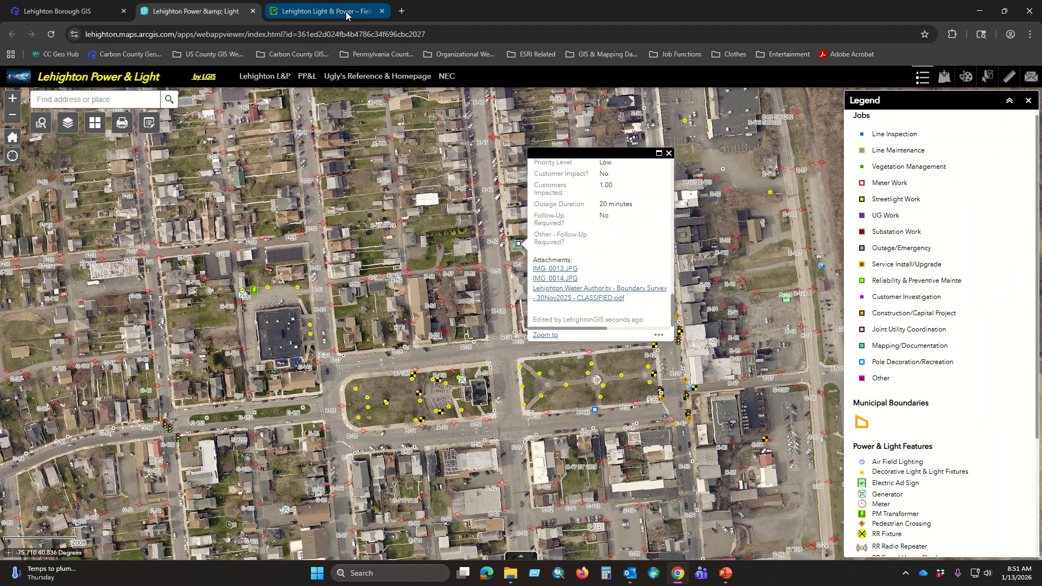
click(669, 153)
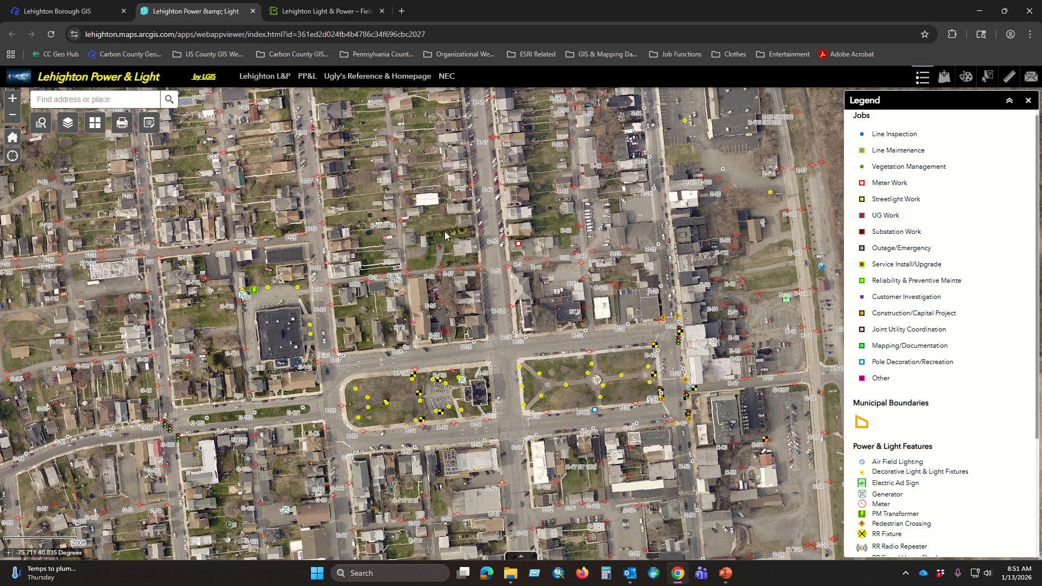
Step: Close the map legend and return to the Lehighton Borough GIS home page
scroll(471, 239, down, 1)
scroll(471, 239, down, 1)
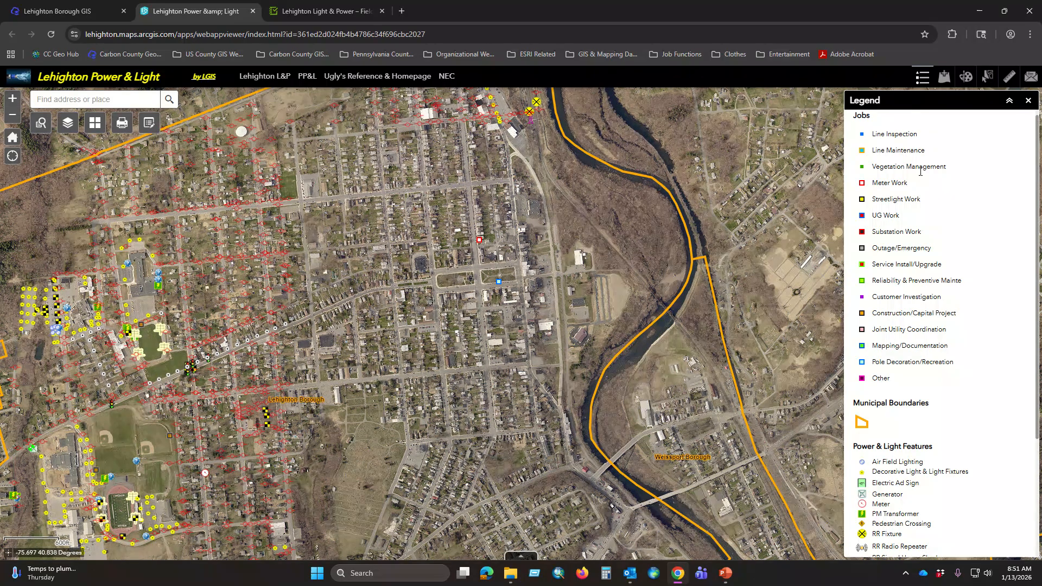
click(1027, 102)
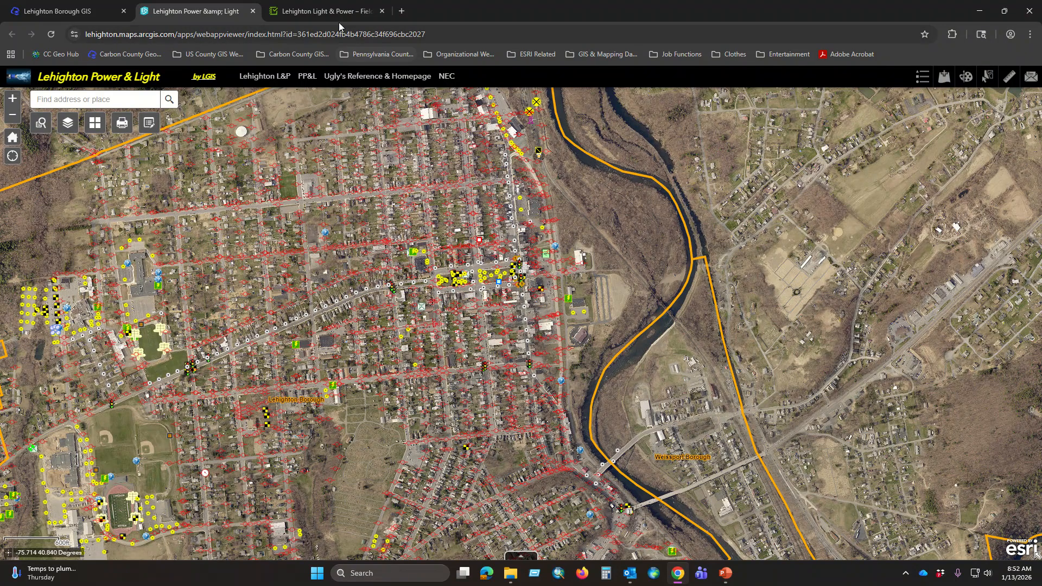
click(327, 11)
click(90, 11)
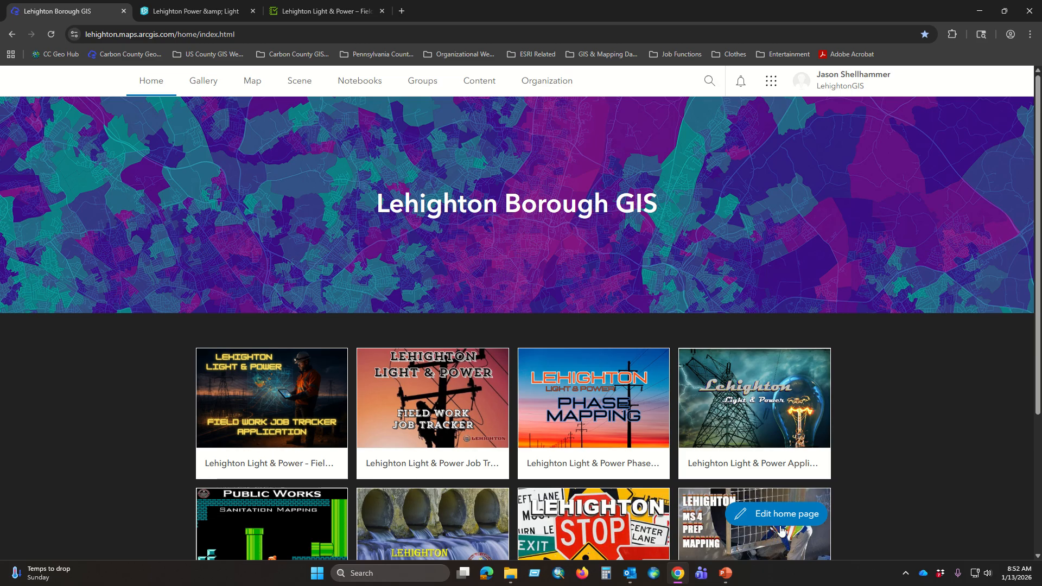
mouse_move(725, 578)
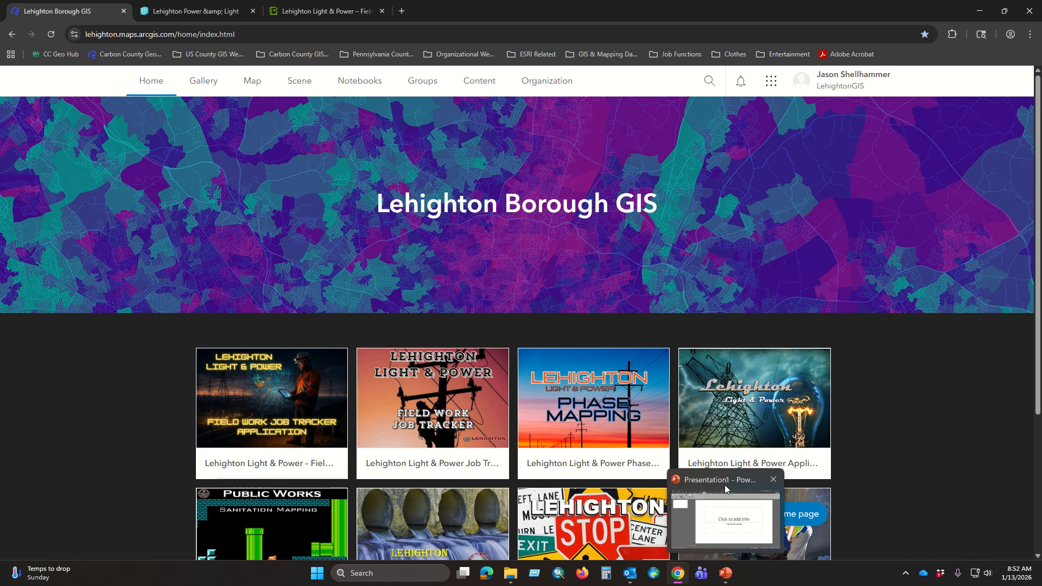
mouse_move(726, 505)
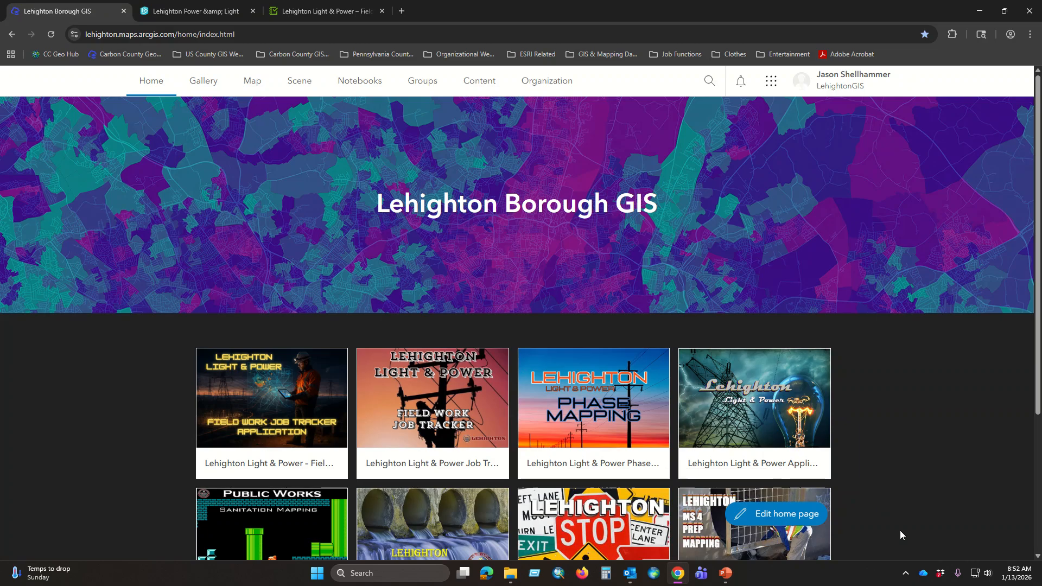
click(727, 576)
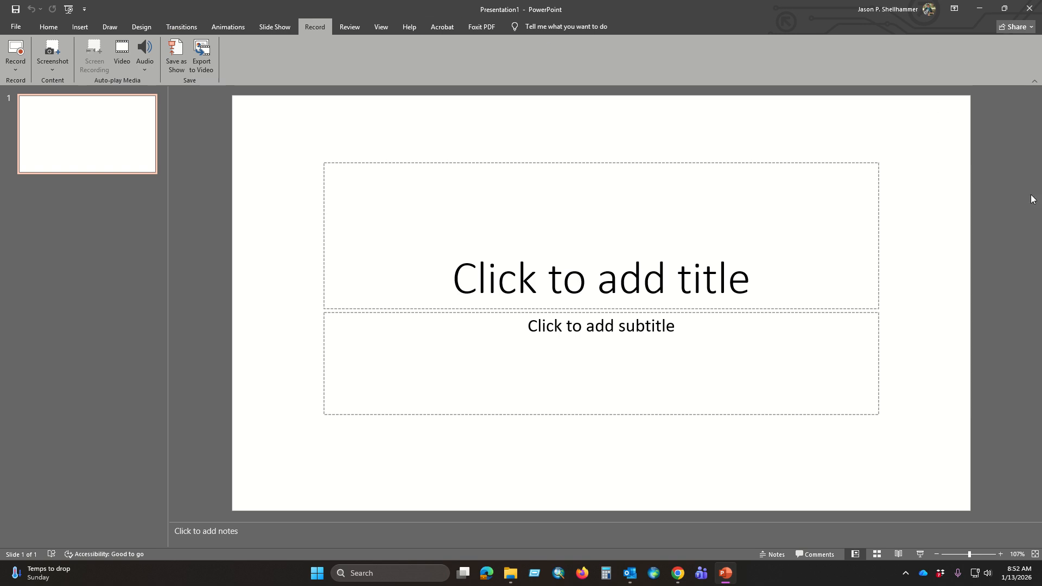
click(1030, 10)
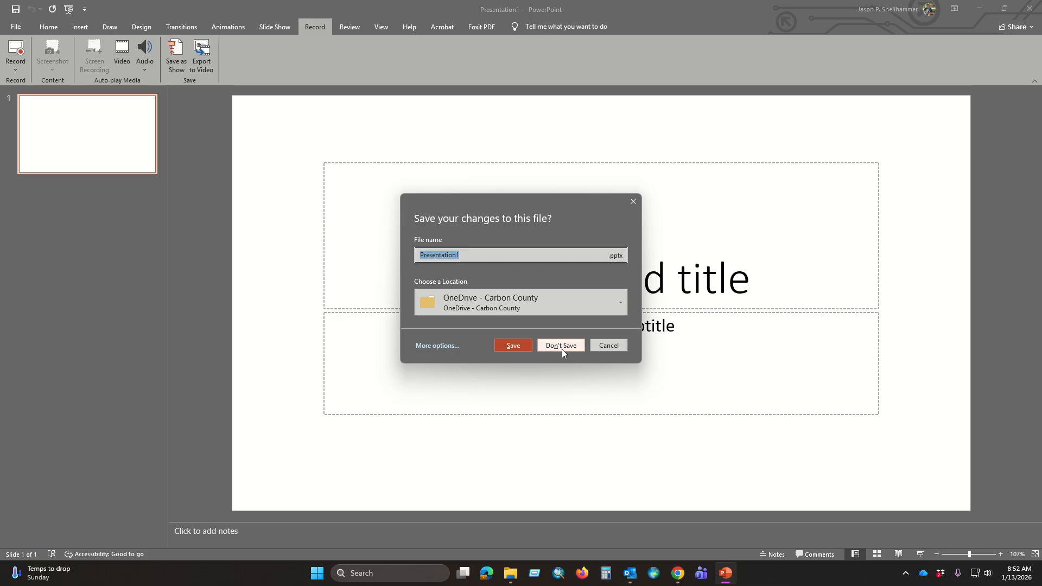
click(606, 347)
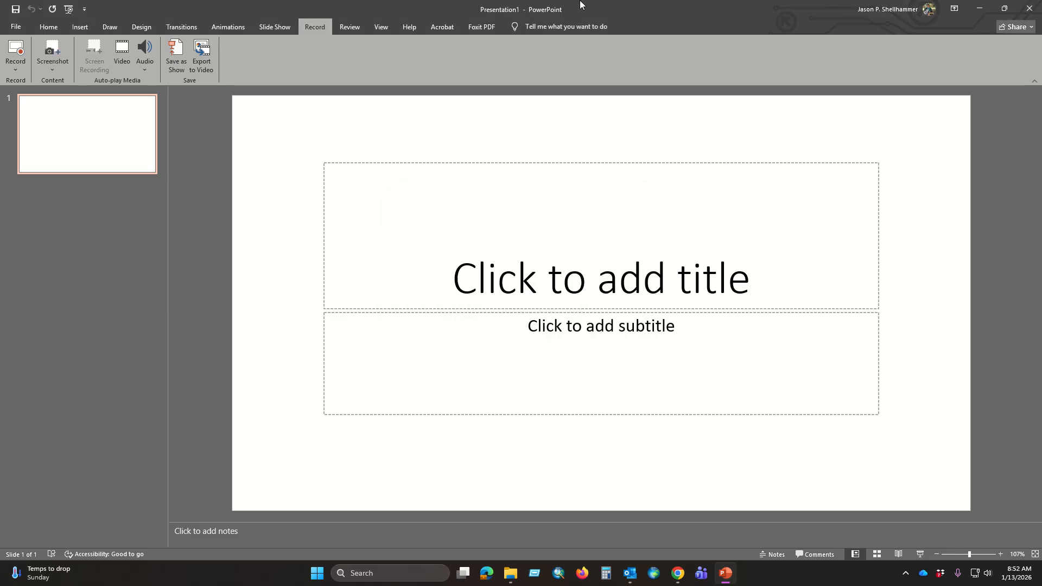
click(726, 573)
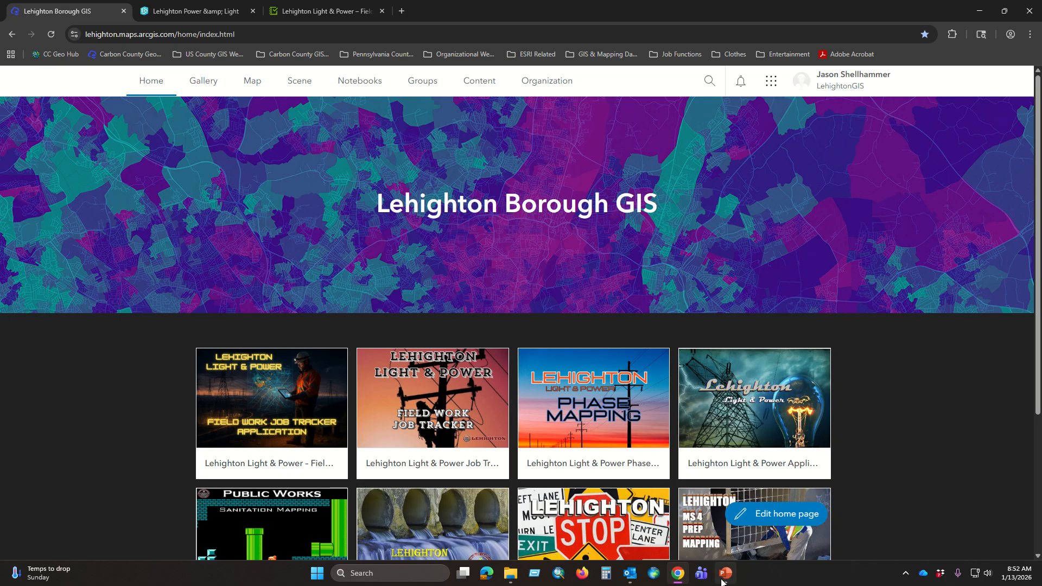
Step: Switch to the open blank presentation Presentation1 in PowerPoint
mouse_move(718, 575)
click(704, 483)
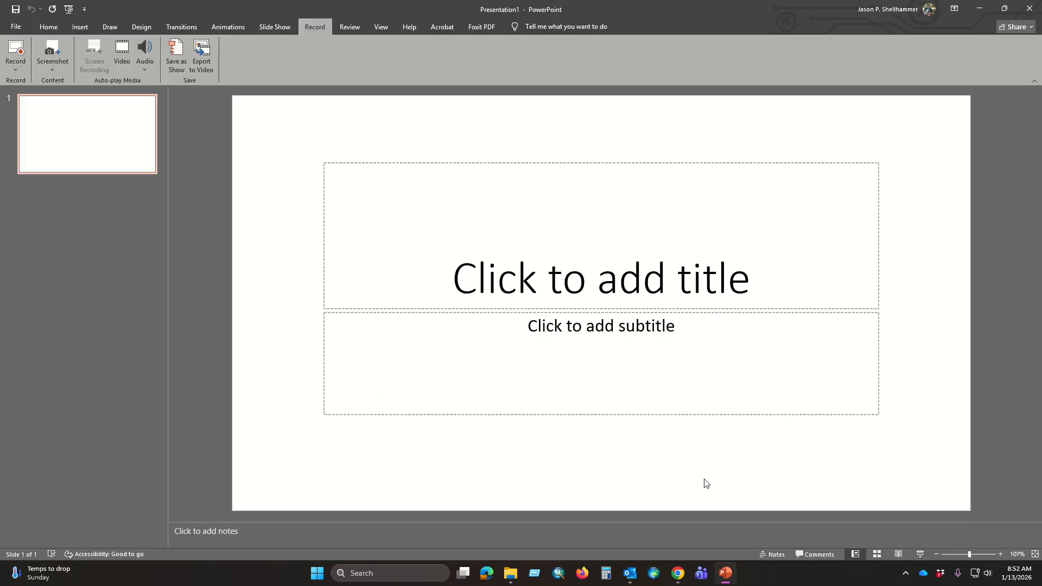